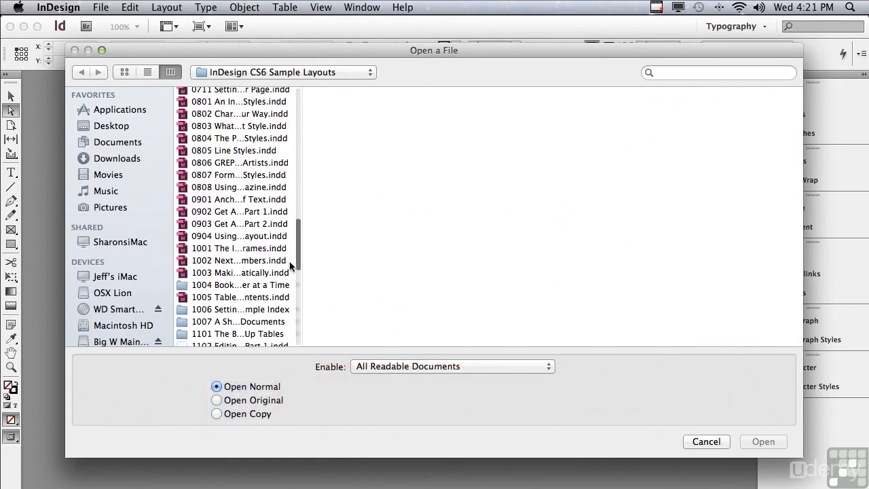
Open the sample layout 1305-1306 Stroke Secrets.indd and display the stroke options, keeping the Typography workspace.
click(204, 302)
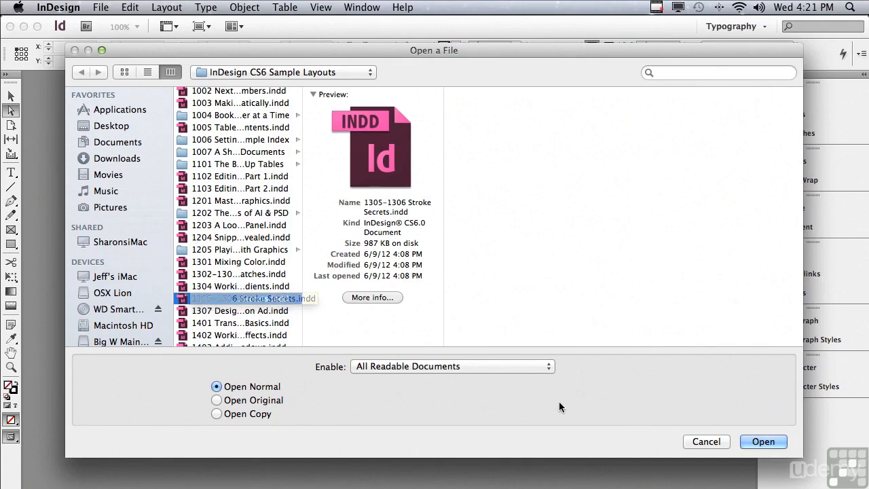
click(742, 442)
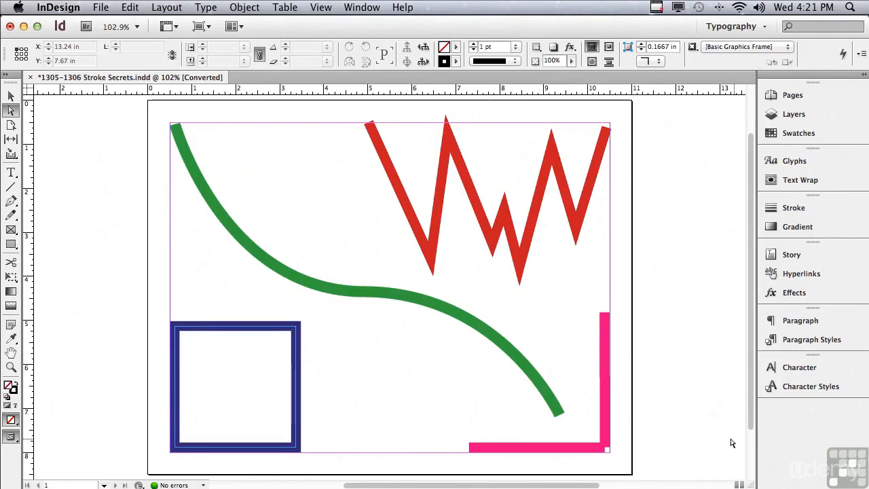
click(795, 208)
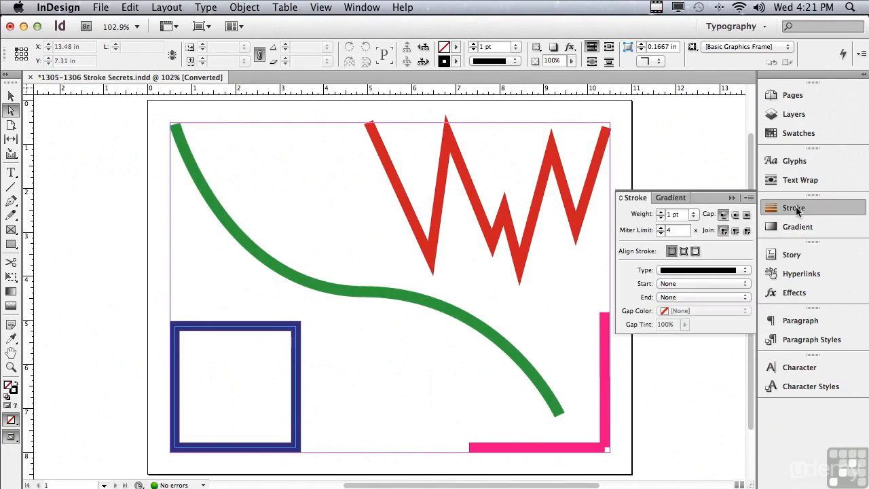
click(731, 29)
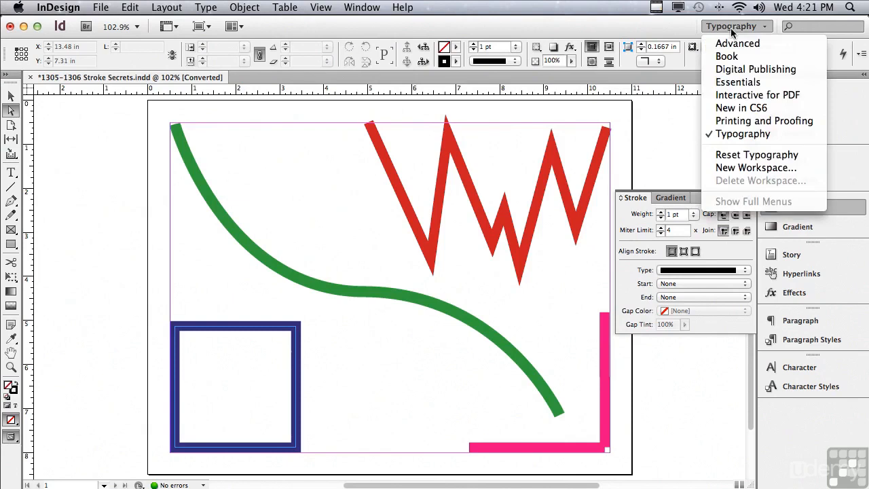
click(726, 135)
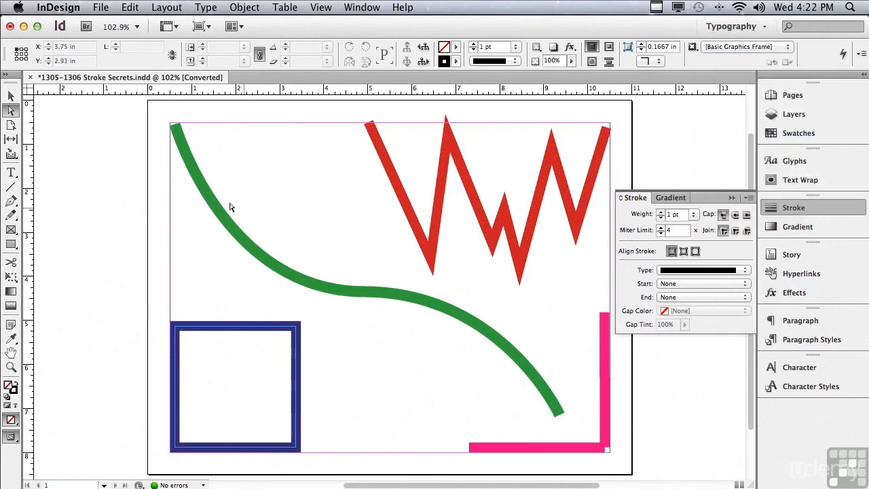
Select the green curve, try raising its stroke weight to 22 pt and returning to 18 pt, and set it to 30 pt.
click(11, 99)
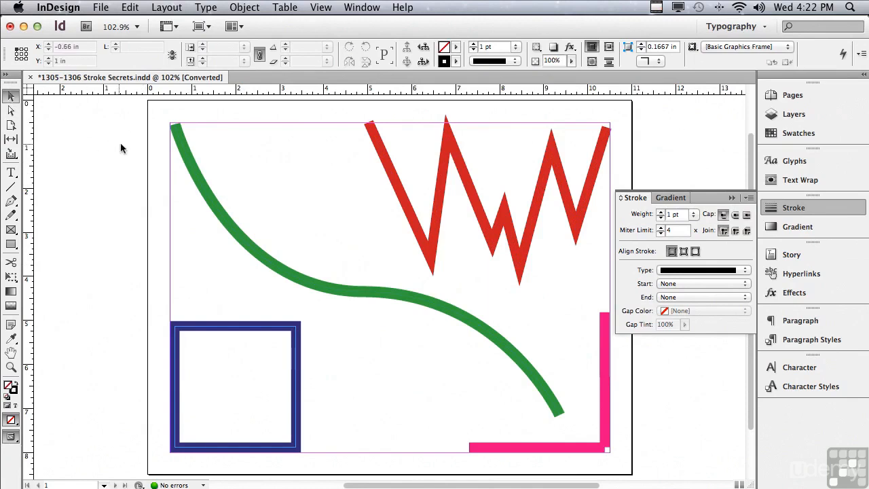
click(181, 156)
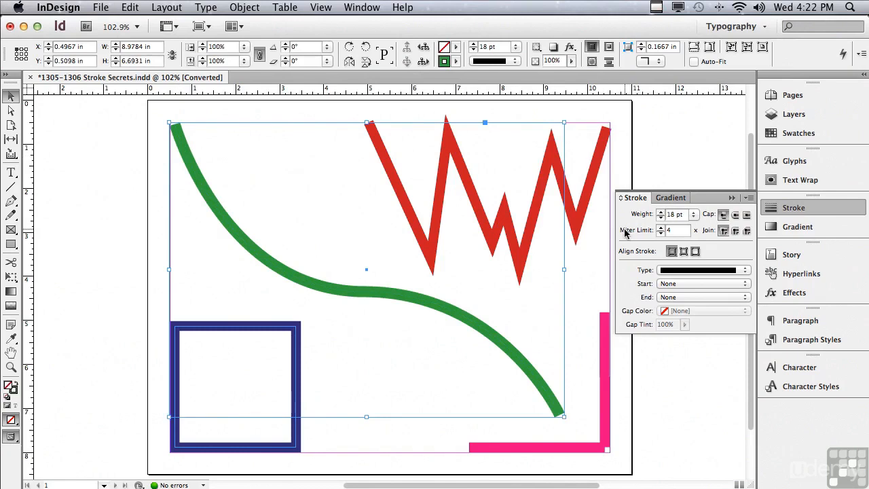
click(660, 213)
click(660, 212)
click(660, 213)
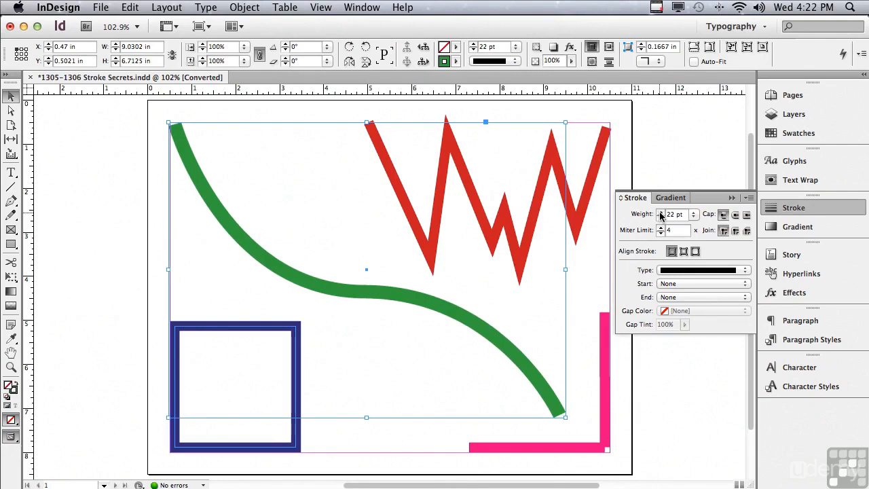
click(660, 217)
click(661, 218)
click(661, 217)
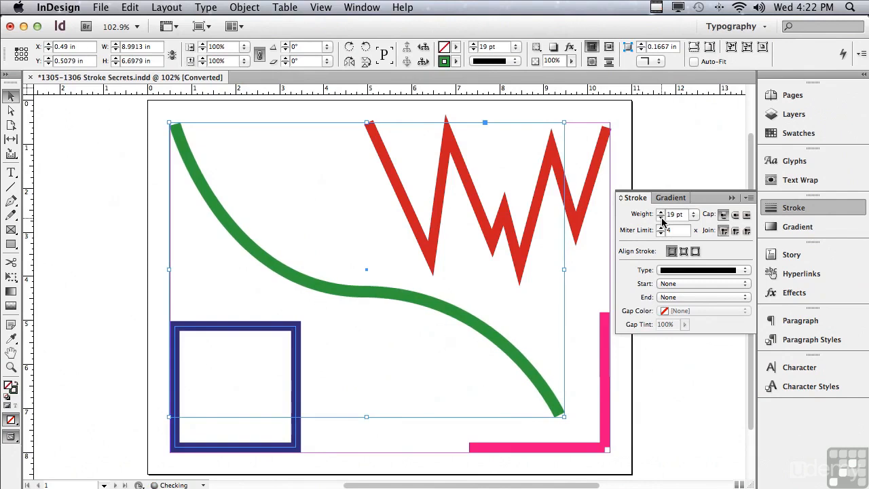
click(661, 217)
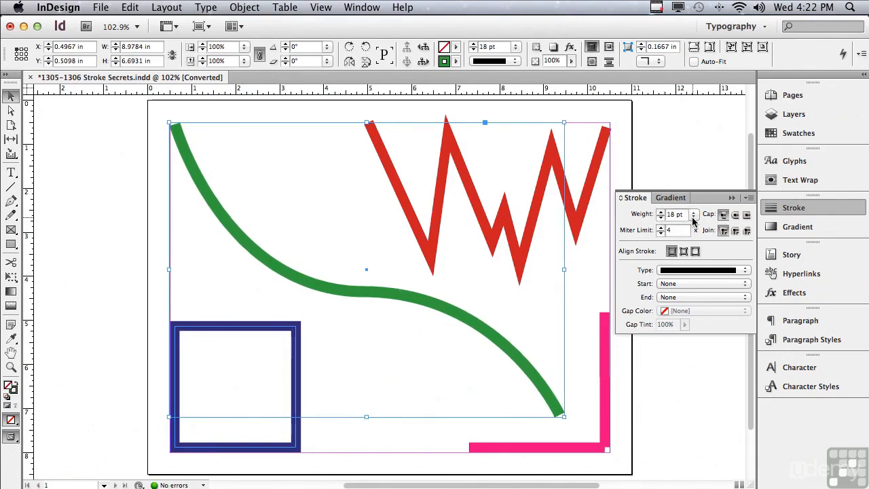
click(693, 218)
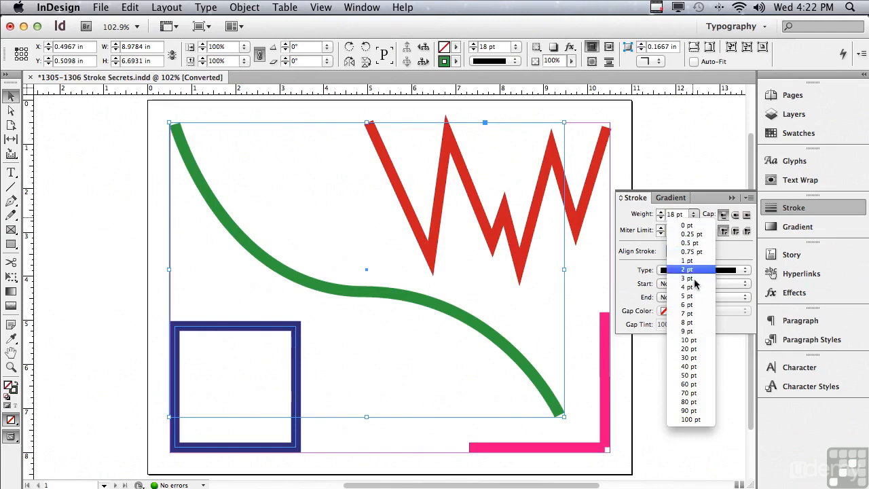
click(688, 358)
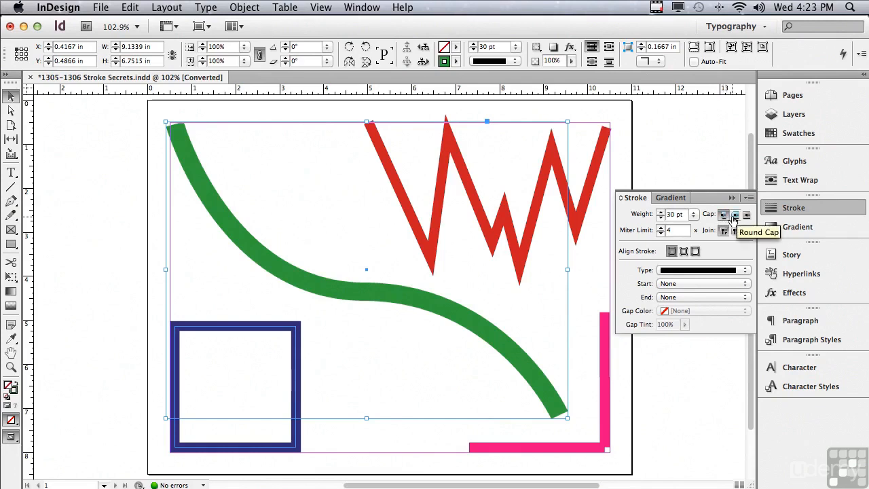
Try a round cap on the green curve's ends and change it to a projecting cap.
click(734, 216)
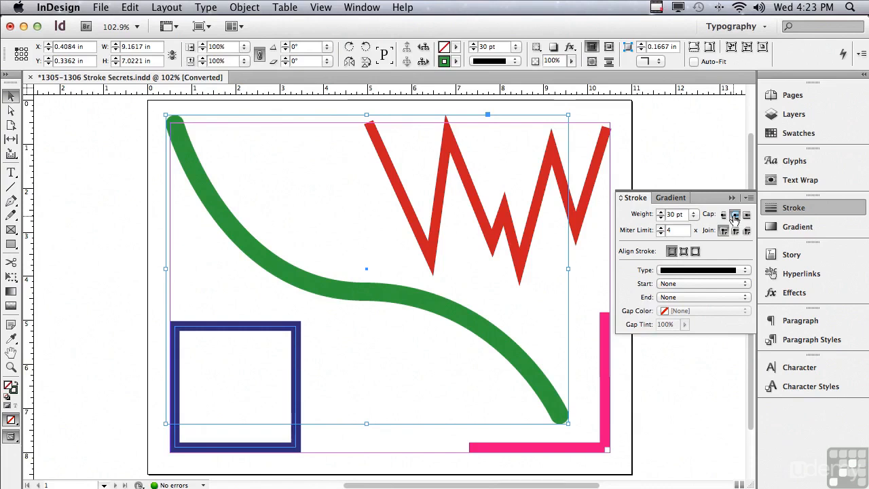
click(746, 216)
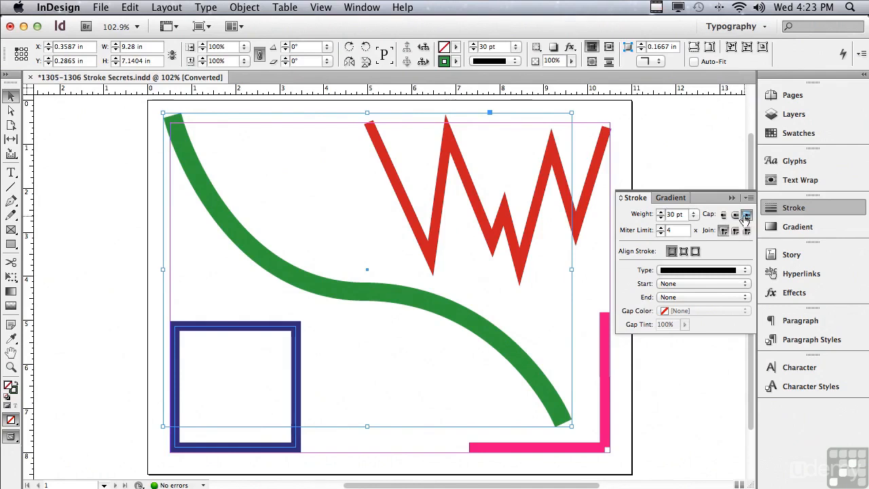
Select both pink lines meeting at the page's lower corner and apply a projecting cap, comparing it with the butt cap.
key(z)
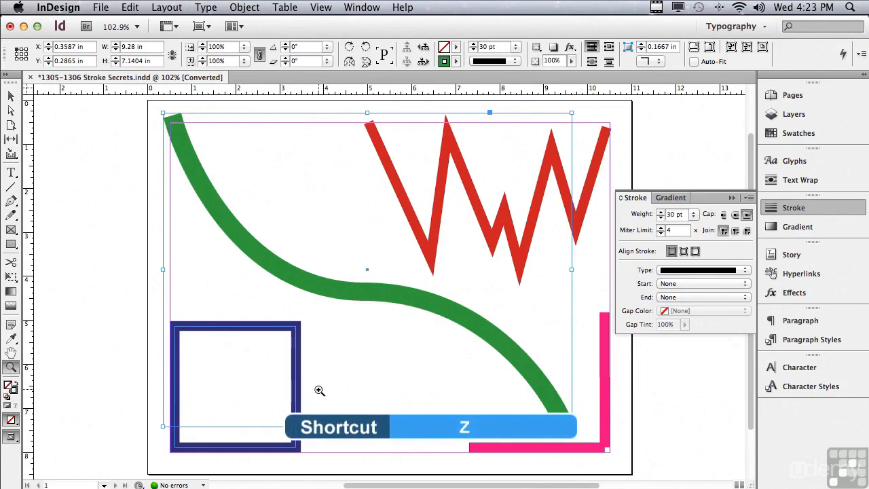
drag(455, 284, 626, 467)
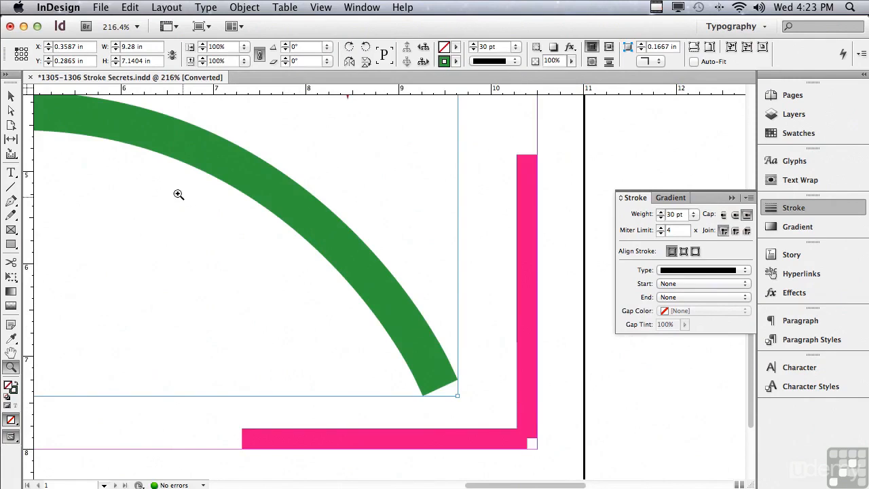
click(13, 98)
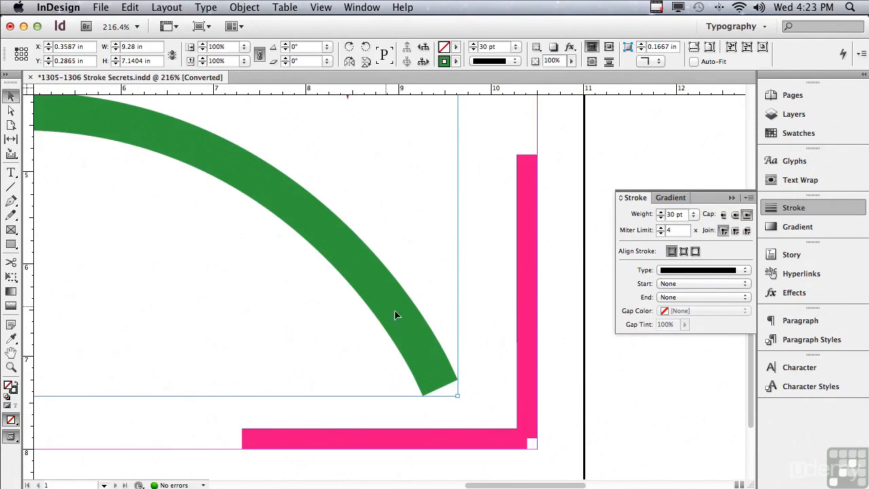
mouse_move(551, 399)
mouse_down()
mouse_move(530, 448)
mouse_move(499, 463)
mouse_up()
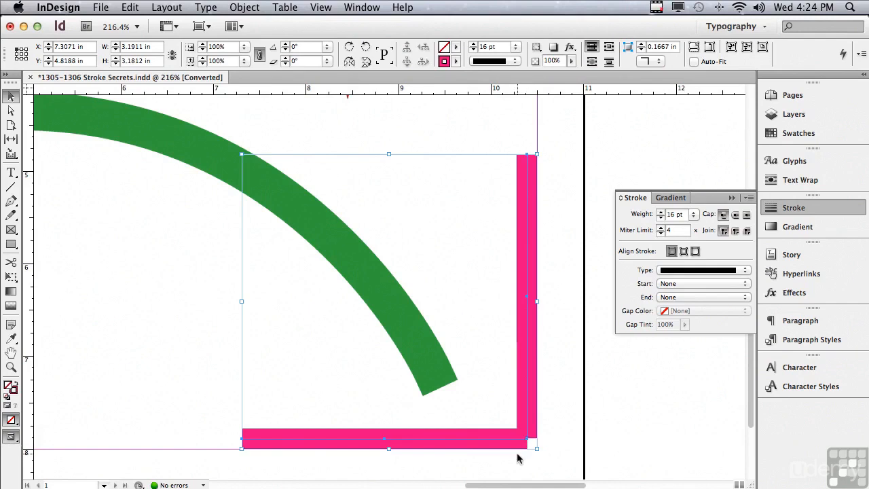
click(746, 215)
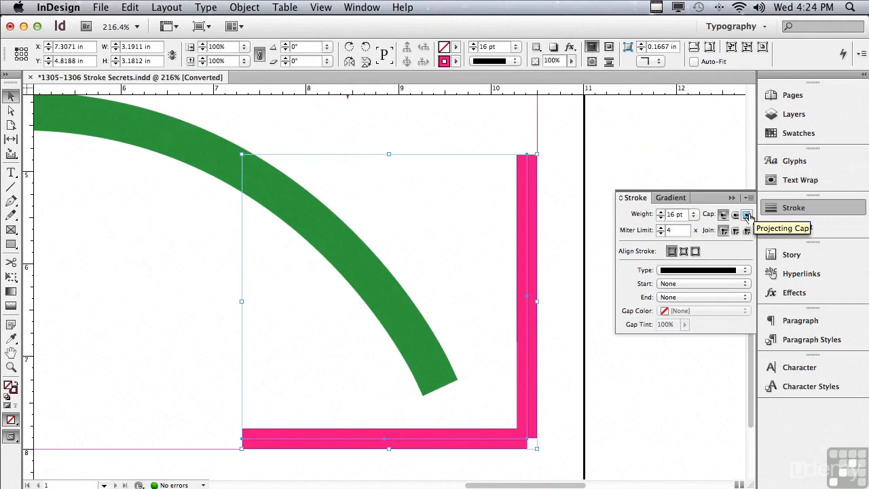
click(748, 215)
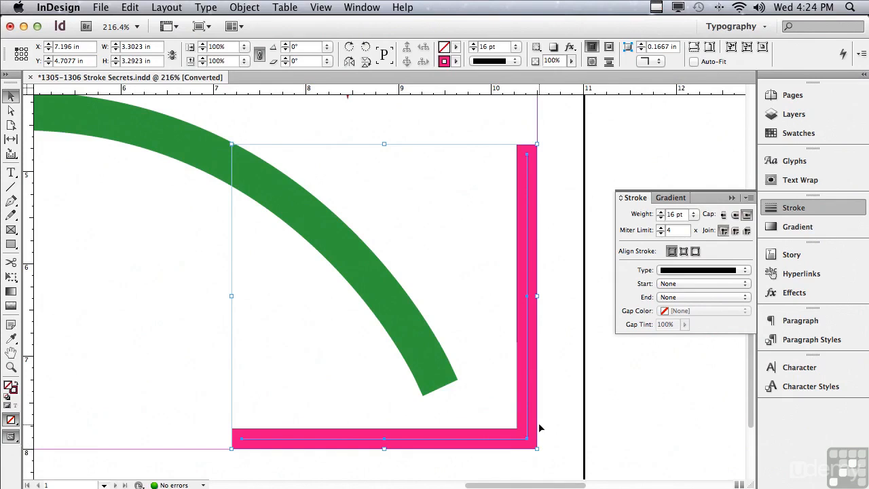
click(723, 214)
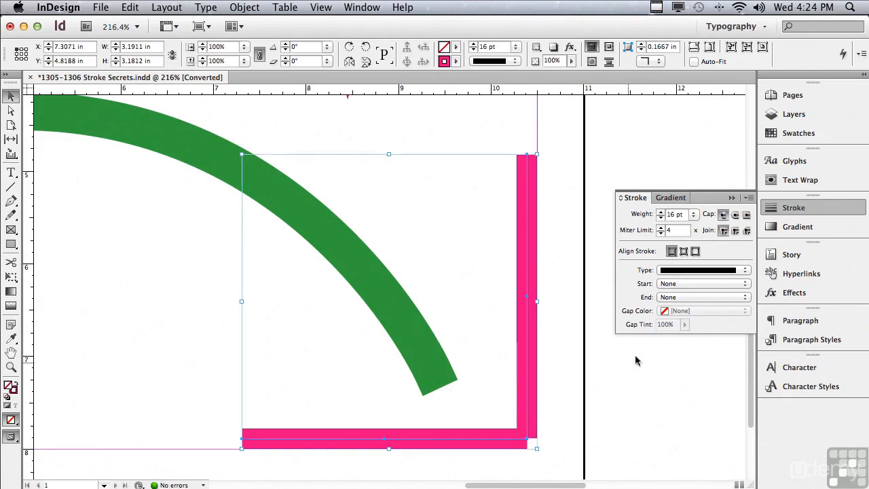
click(746, 214)
click(747, 214)
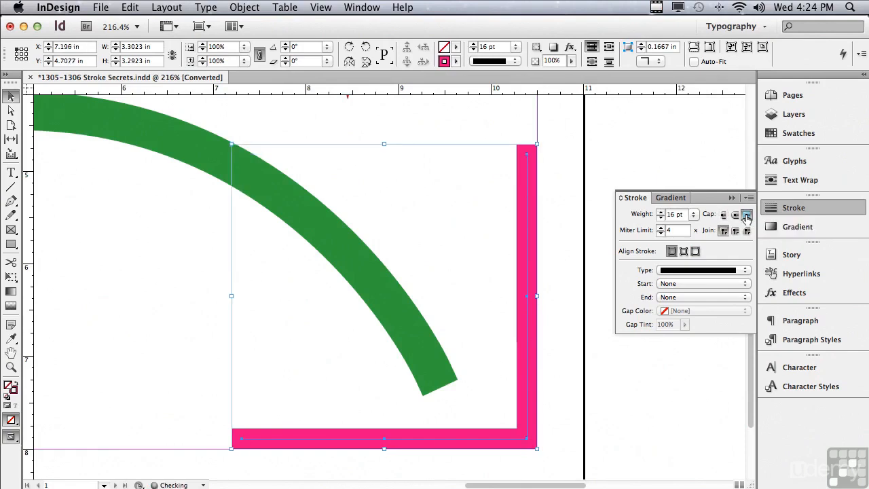
Move the lower endpoint of the vertical pink line away from the corner with the Direct Selection tool and undo the move.
click(11, 110)
click(538, 427)
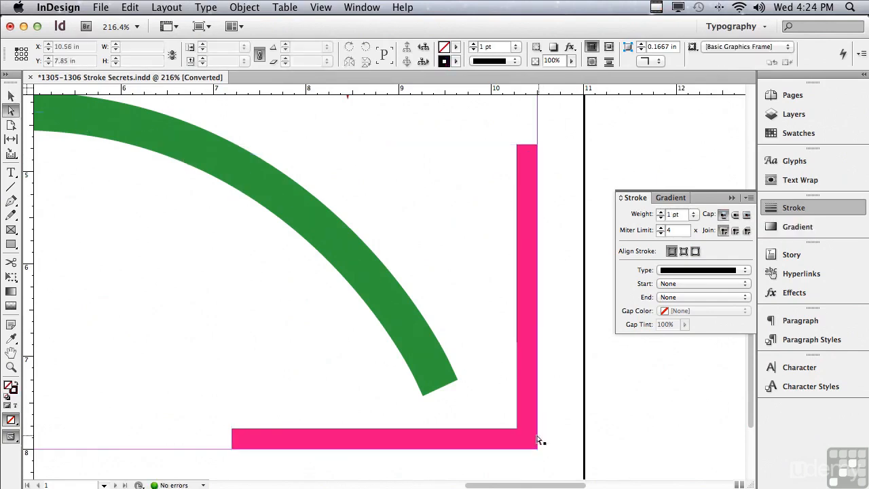
click(531, 442)
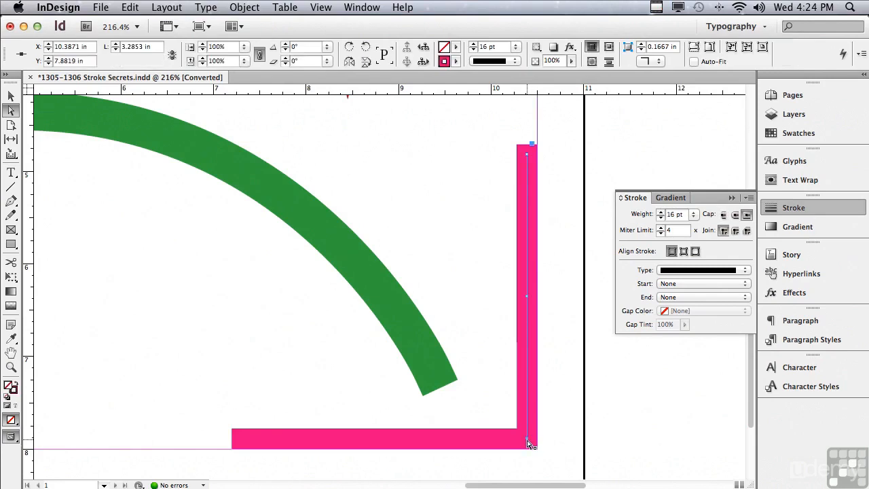
drag(530, 442, 571, 433)
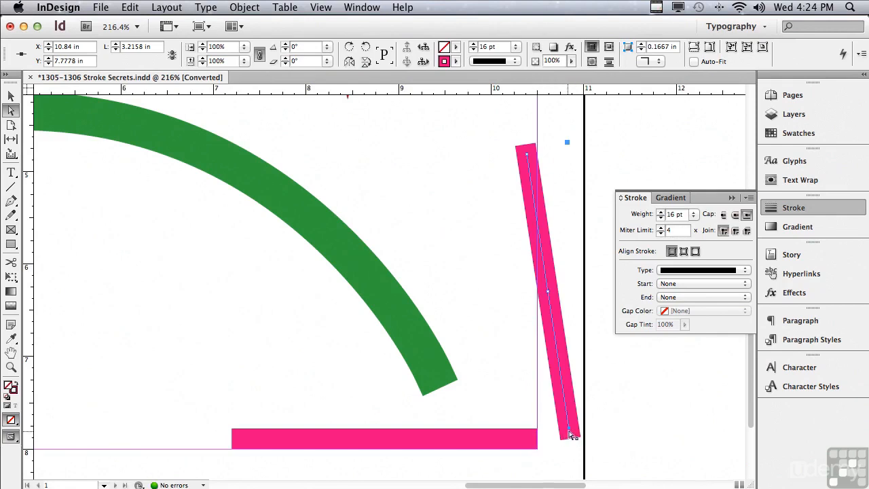
key(super+z)
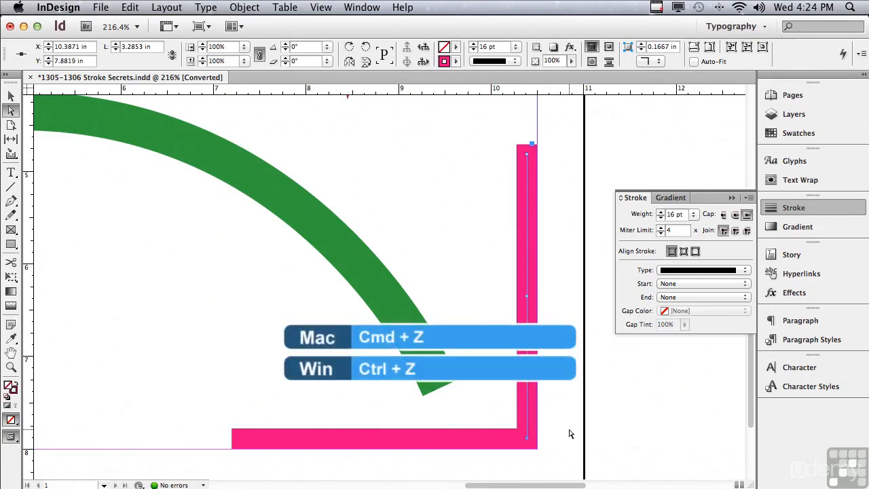
Select both pink lines and set their stroke ends back to the butt cap.
drag(498, 403, 563, 460)
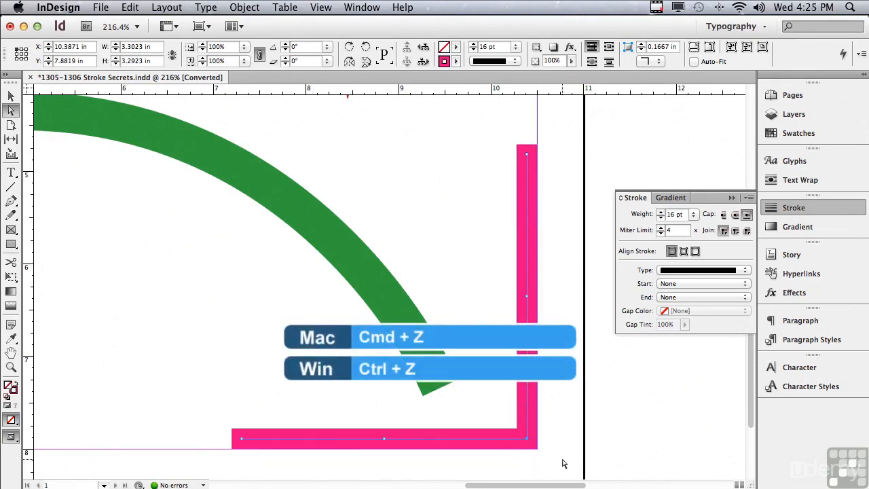
click(725, 216)
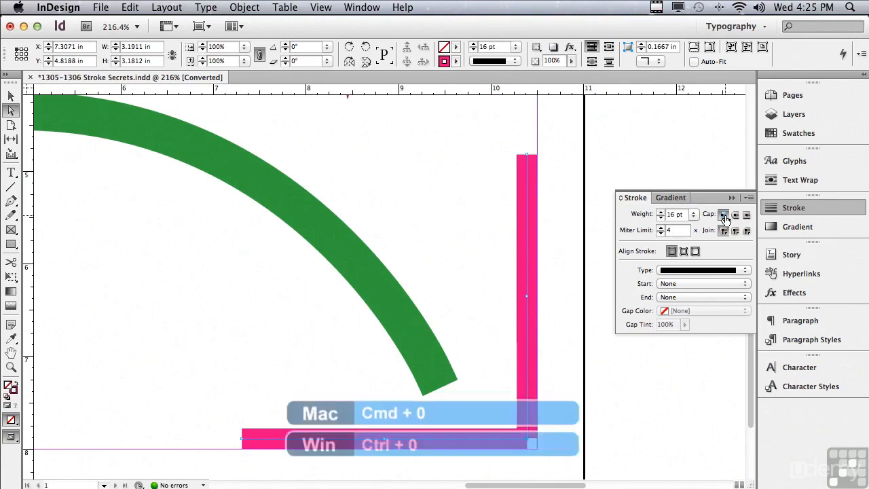
Select the blue square, try round and bevel joins on its stroke corners, and restore the miter join.
key(super+0)
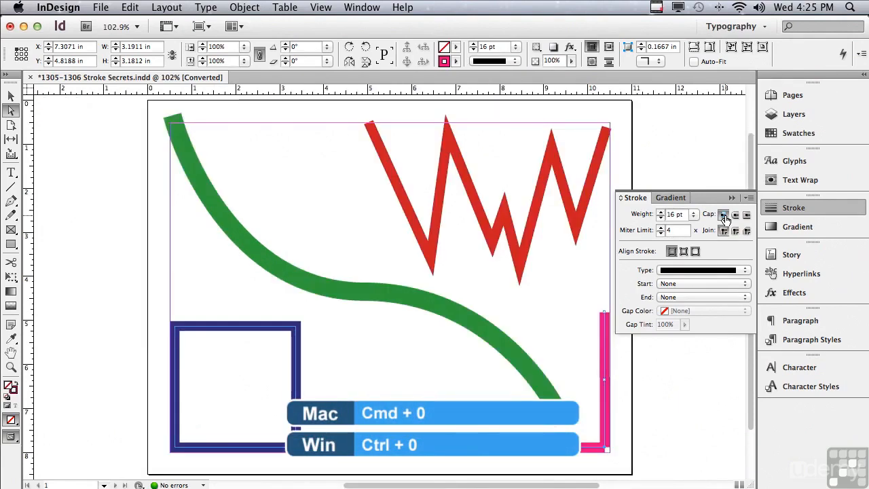
click(281, 332)
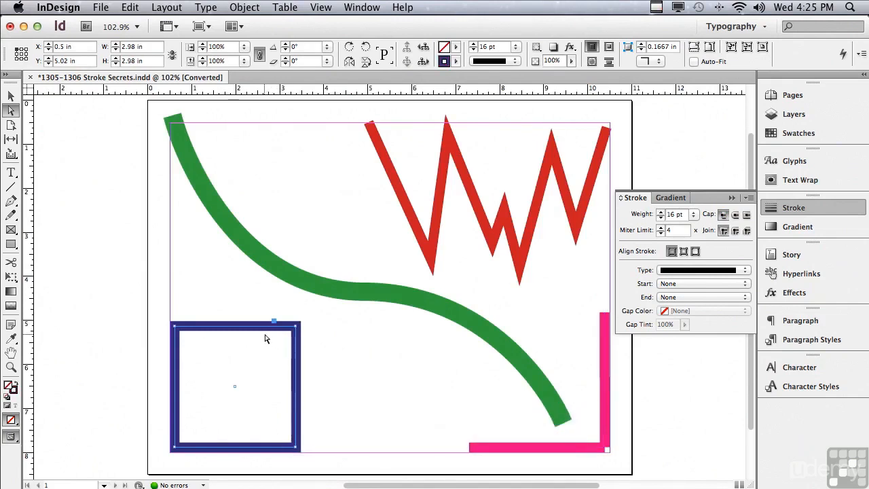
click(10, 367)
drag(140, 299, 347, 466)
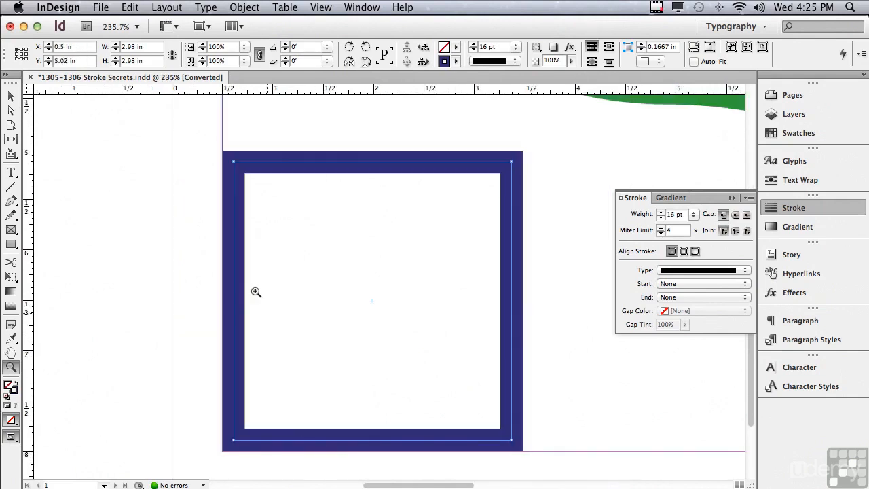
click(11, 96)
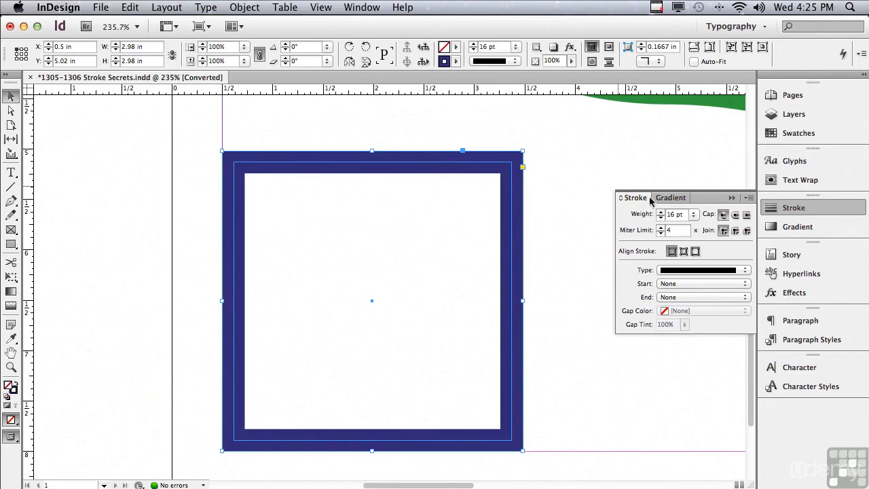
click(735, 233)
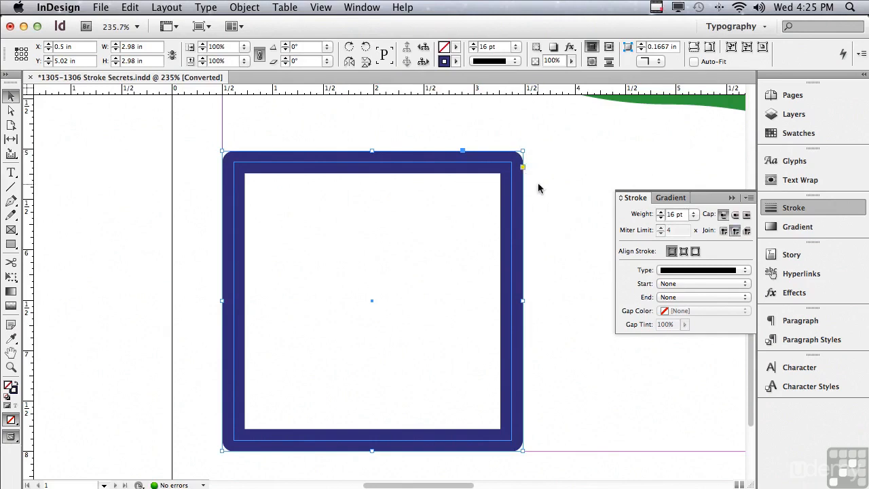
click(746, 232)
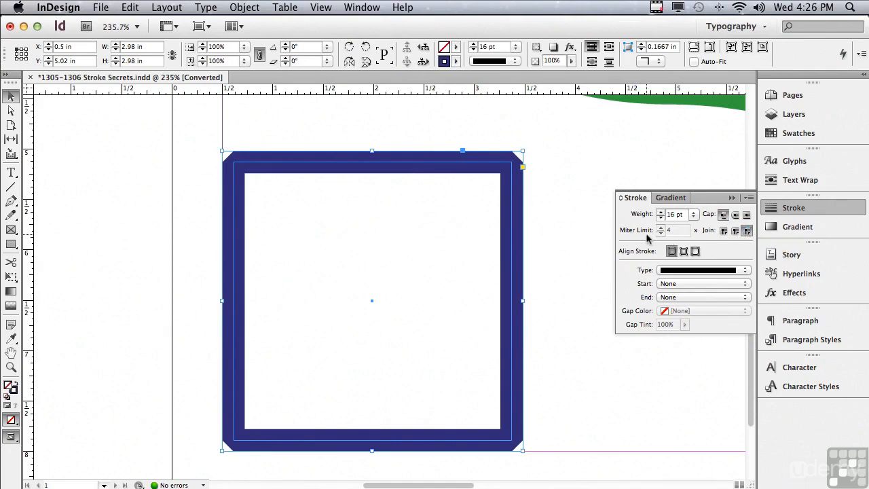
click(723, 231)
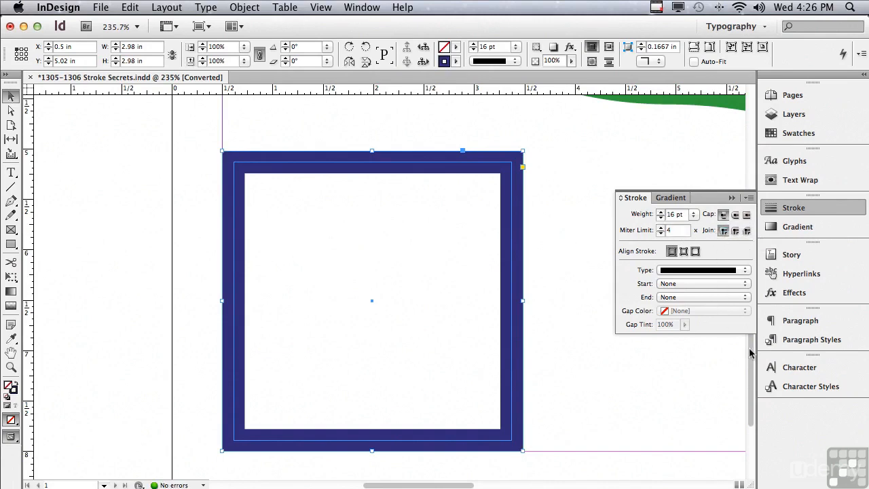
Select the red zigzag line, try a miter limit of 3 on its corners, and restore the limit to 4.
key(super+0)
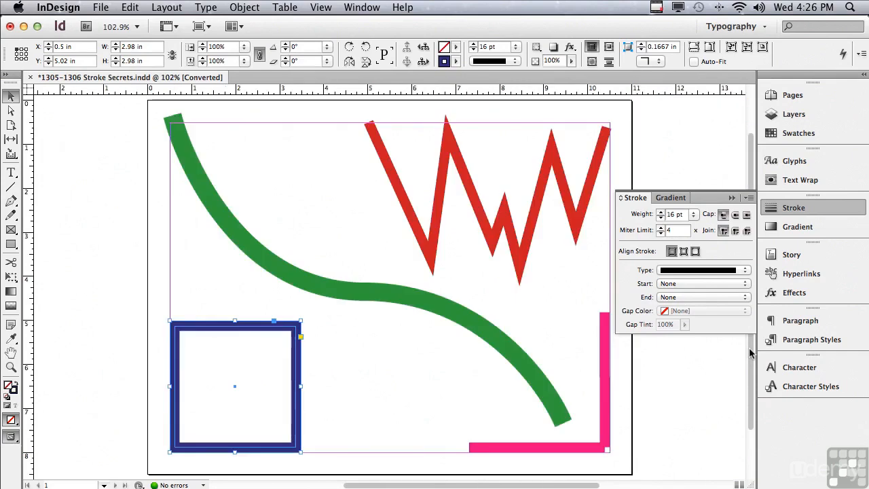
click(444, 219)
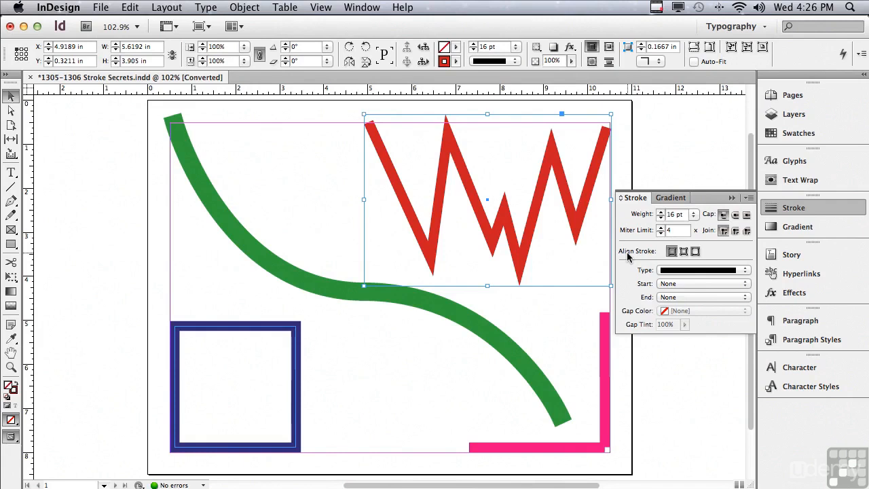
click(660, 233)
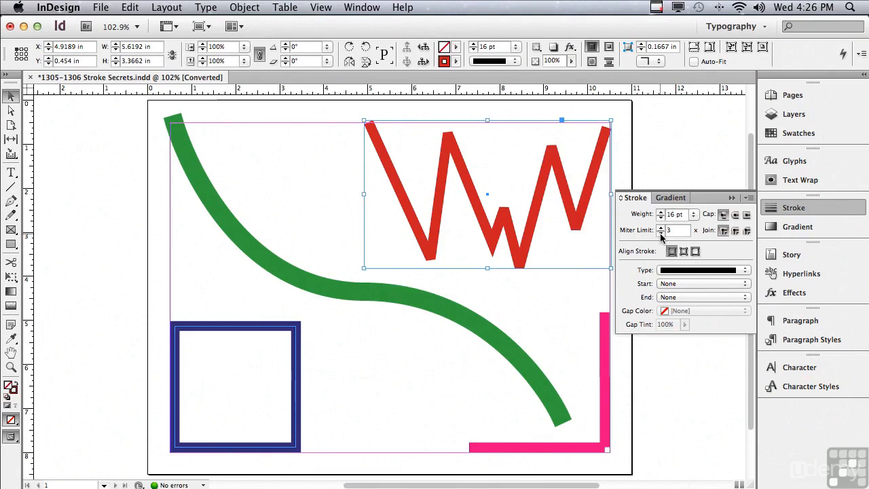
click(661, 233)
click(661, 228)
click(661, 228)
click(661, 228)
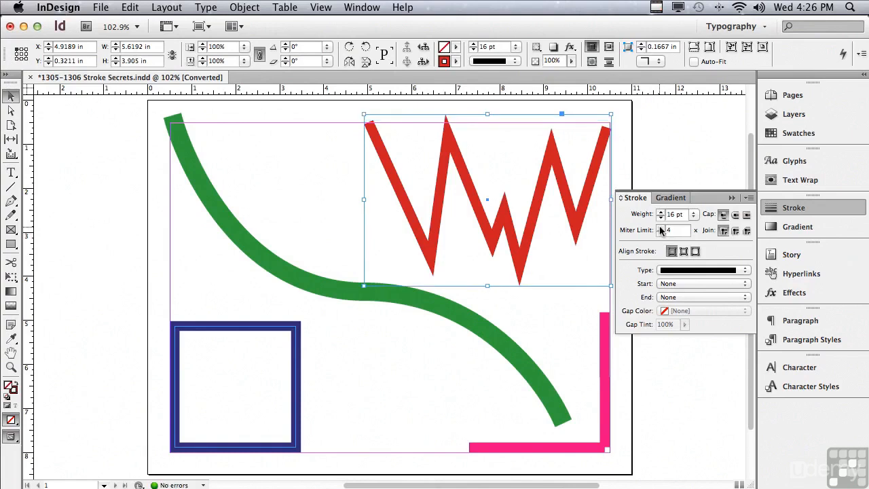
Try raising the red zigzag's miter limit to 10 and bring it back down to 4.
click(661, 228)
click(660, 228)
click(661, 228)
click(660, 228)
click(661, 228)
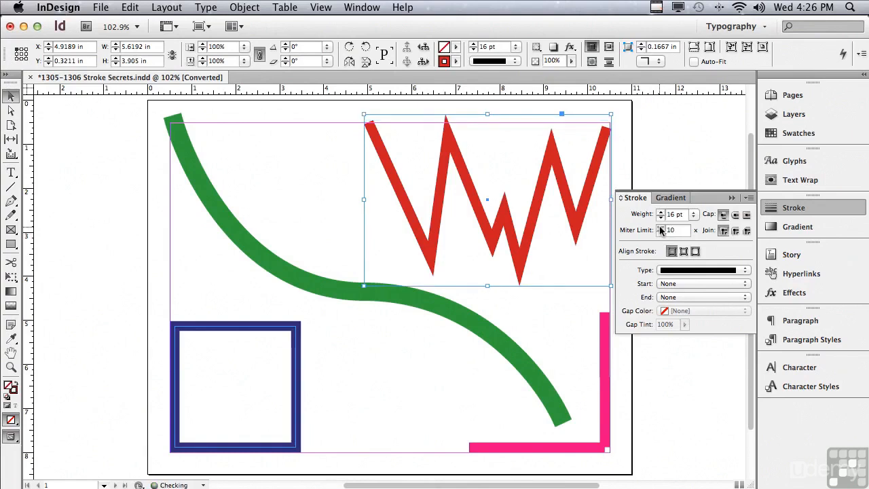
click(661, 234)
click(661, 233)
click(660, 233)
click(661, 233)
click(661, 234)
click(660, 234)
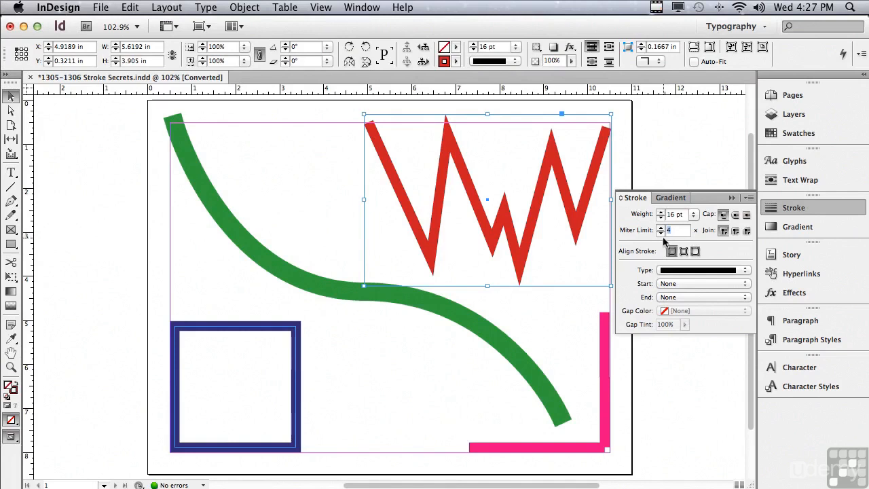
Lower the red zigzag's miter limit to 2, keeping the 16 pt stroke weight.
click(668, 230)
drag(683, 214, 658, 220)
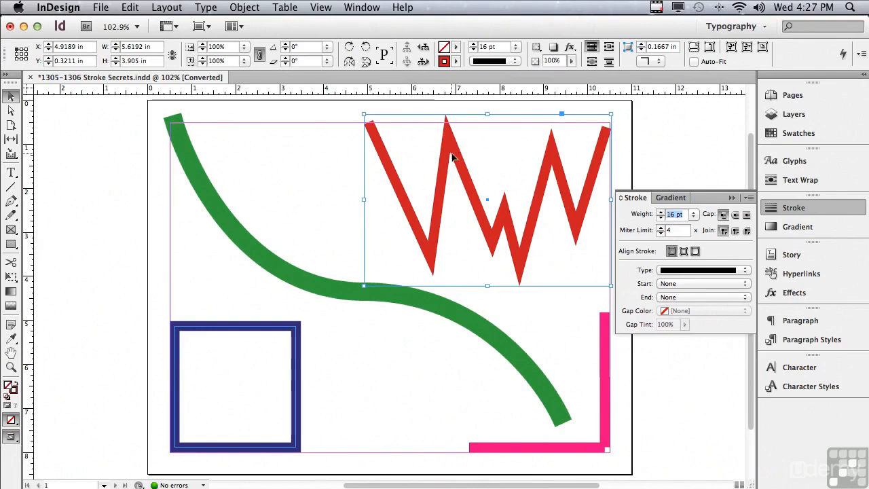
click(660, 233)
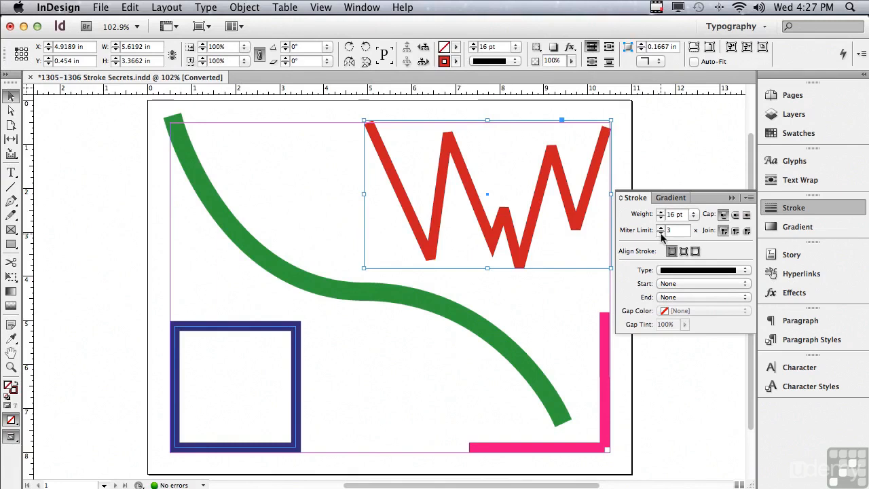
click(660, 234)
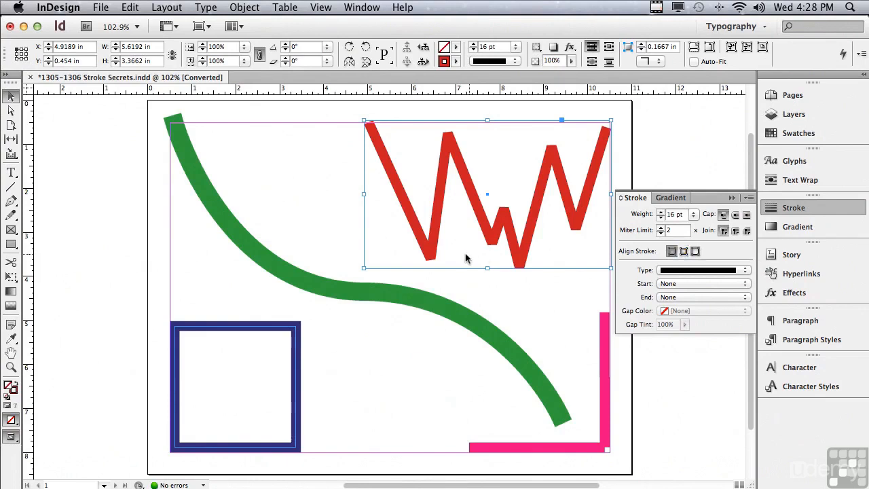
Align the blue square's stroke to the inside and reduce its weight to 12 pt.
click(288, 333)
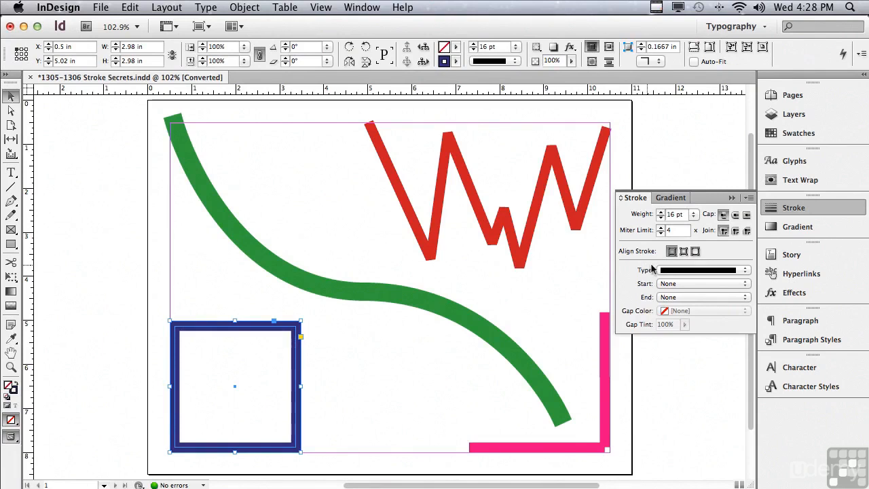
click(684, 252)
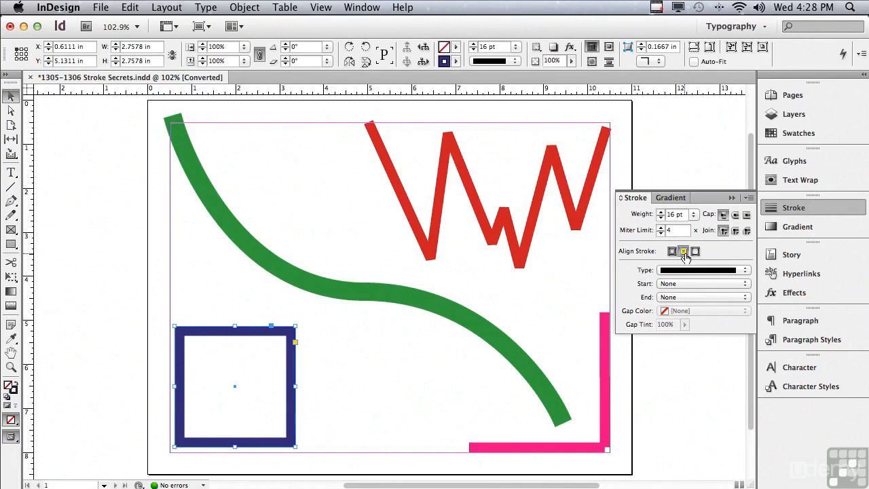
click(662, 218)
click(662, 218)
click(662, 218)
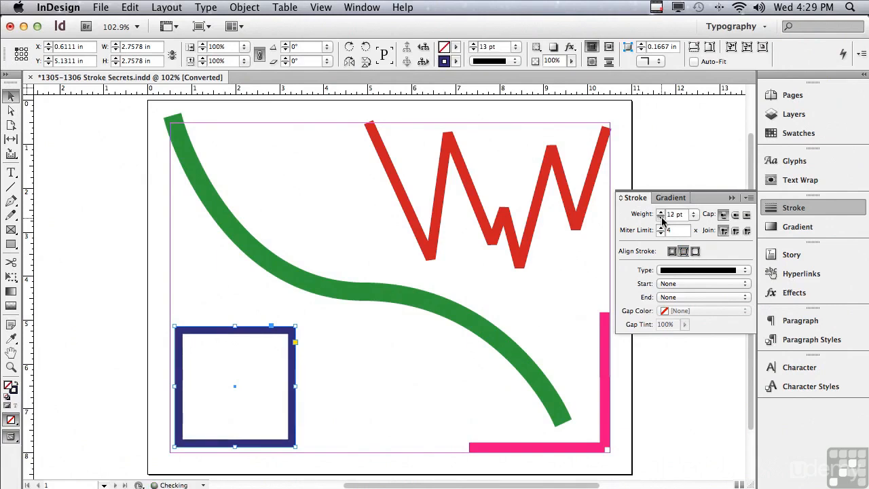
Increase the weight of the blue square's inside-aligned stroke to 18 pt.
click(661, 215)
click(661, 215)
click(660, 215)
click(660, 215)
click(661, 214)
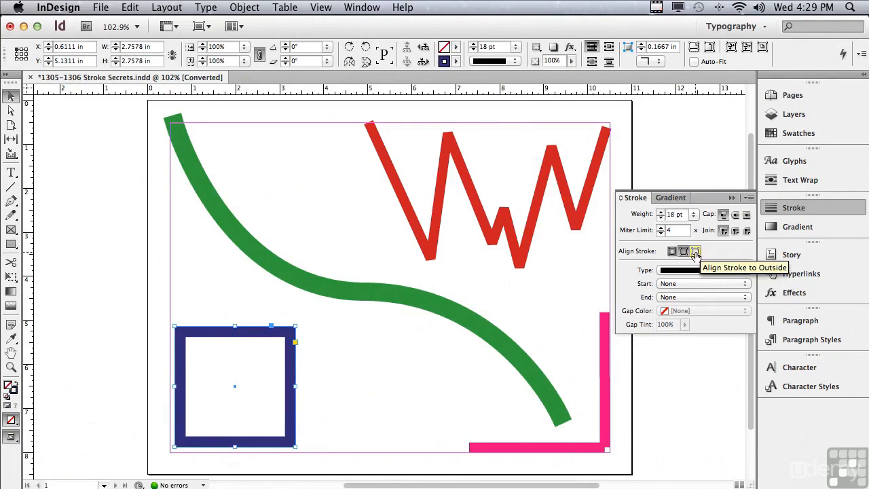
Align the blue square's stroke to the outside and set its weight to 19 pt.
click(695, 252)
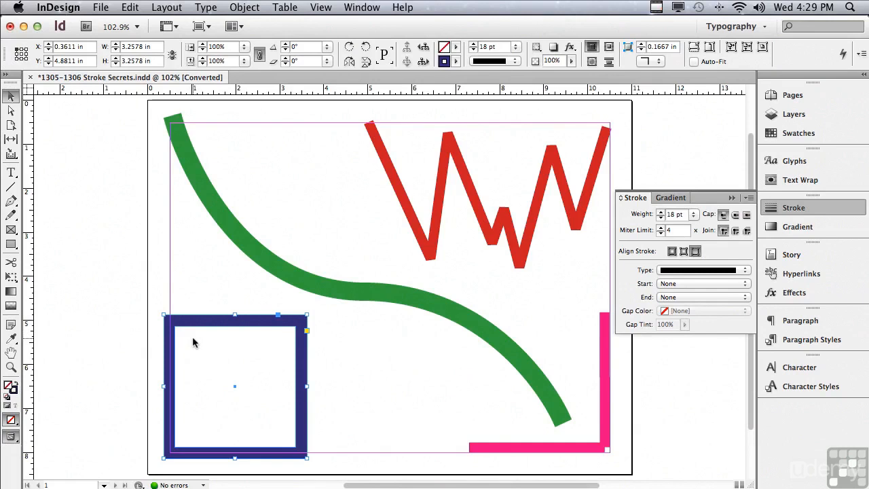
click(661, 217)
click(660, 212)
click(660, 213)
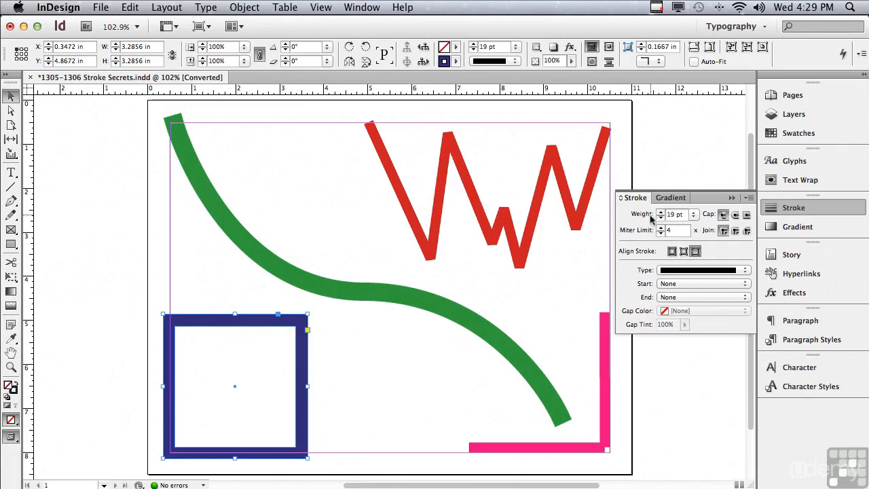
Select the green curve and try the Thick - Thick, Thick - Thin and Triple stroke types on it.
click(438, 310)
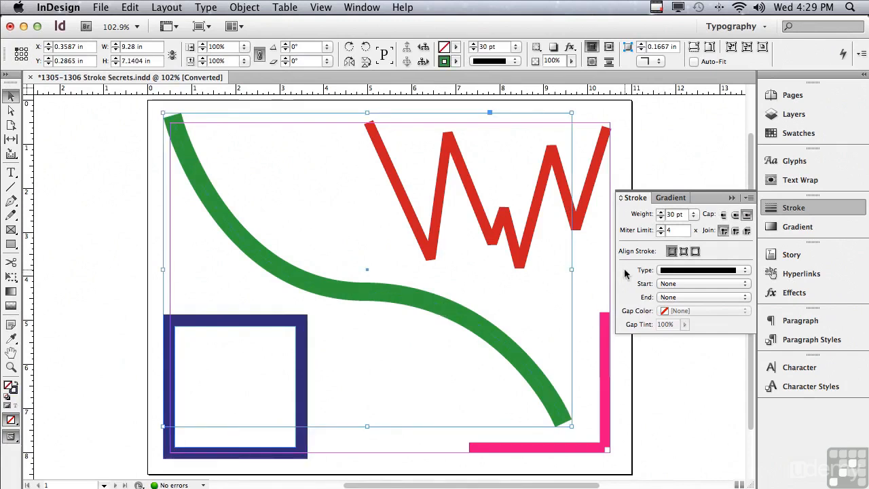
click(667, 271)
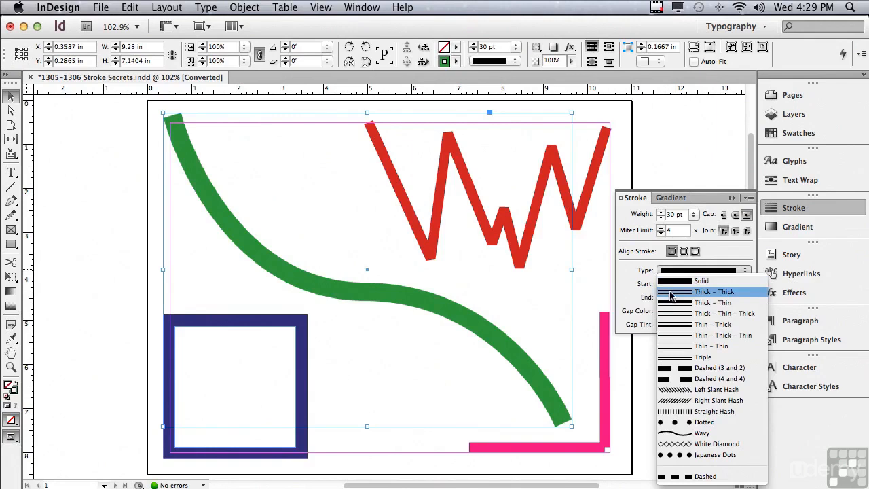
click(671, 293)
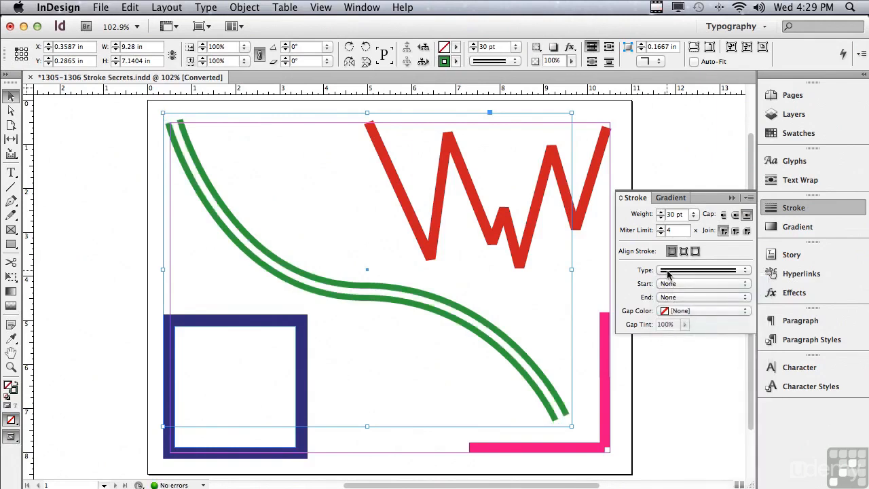
click(668, 272)
click(670, 302)
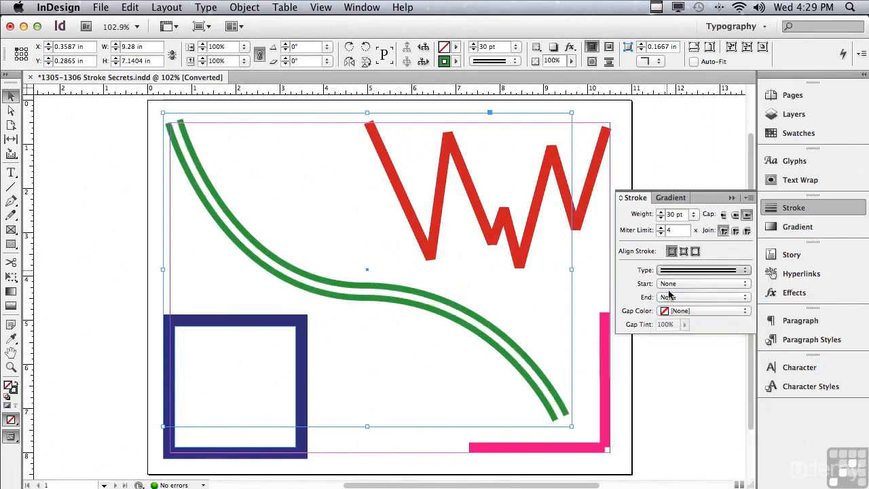
click(668, 270)
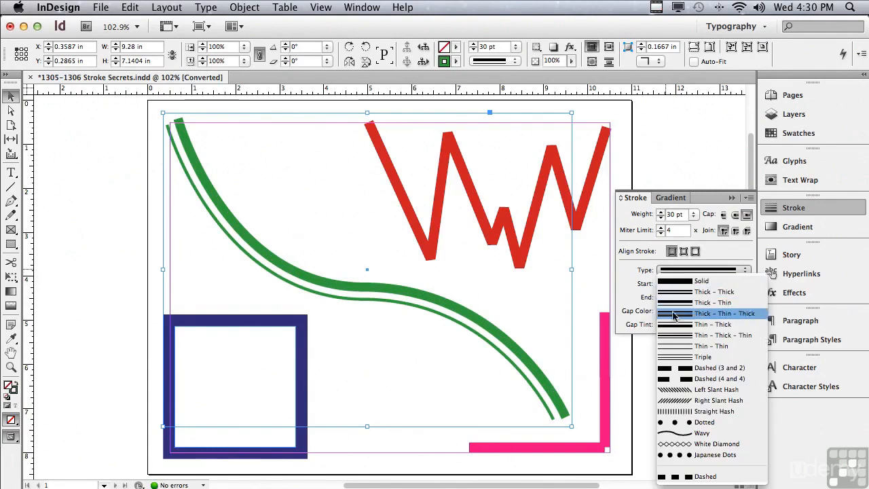
click(678, 356)
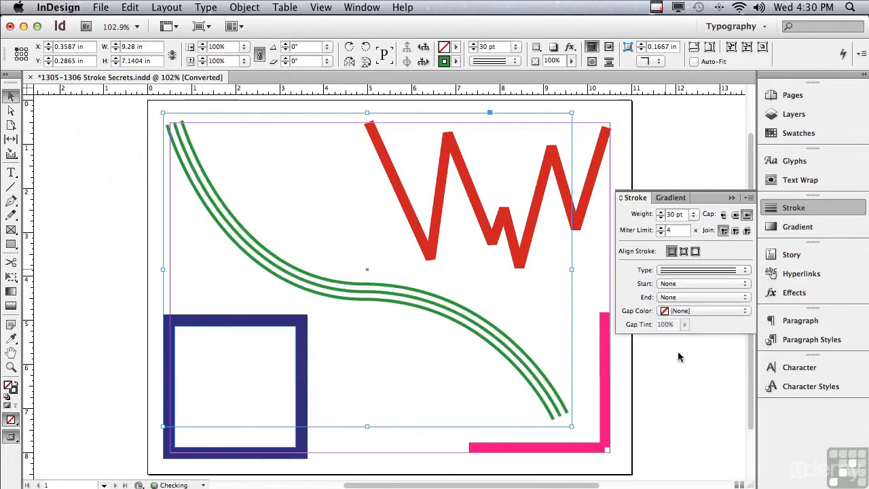
Try the Dashed (3 and 2), Left Slant Hash and Dotted stroke types on the green curve.
click(669, 270)
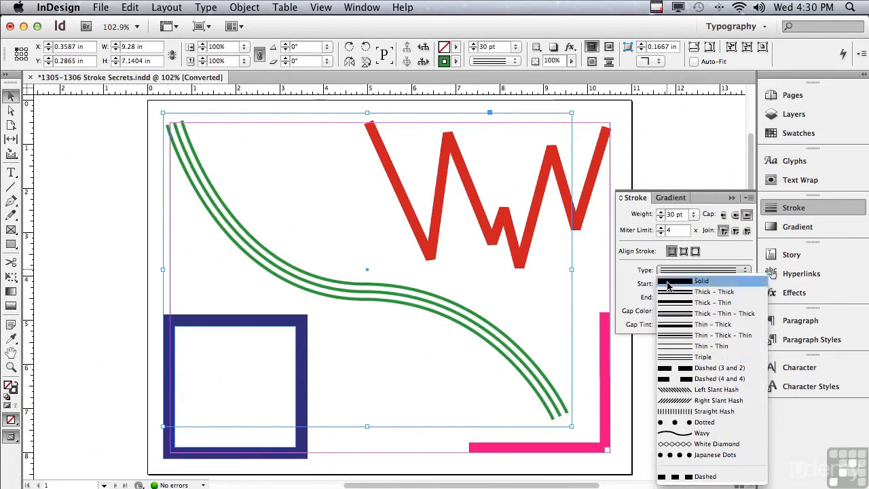
click(682, 366)
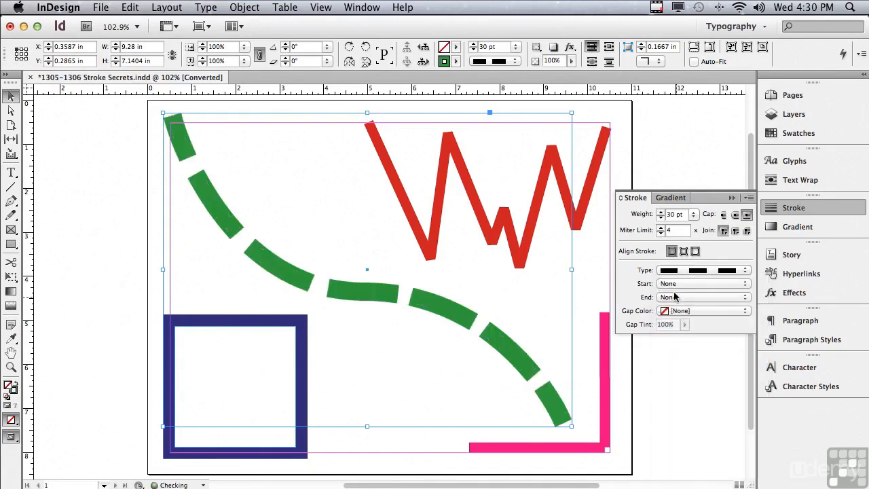
click(668, 271)
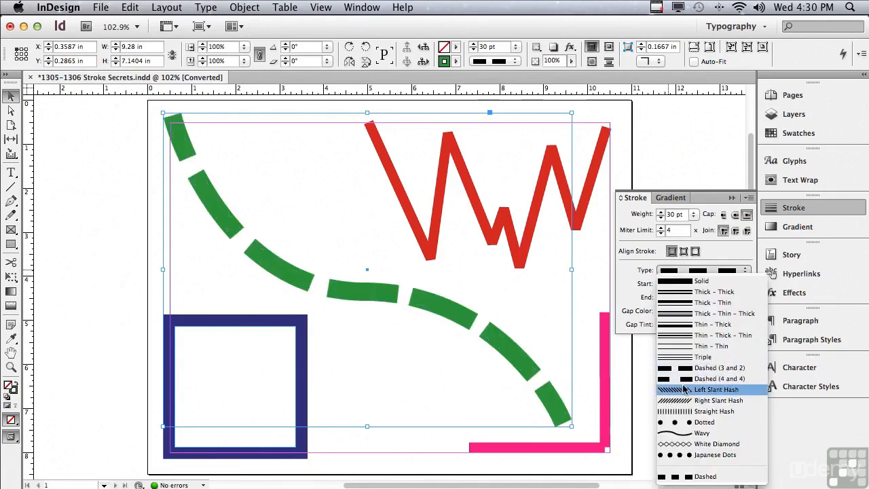
click(683, 386)
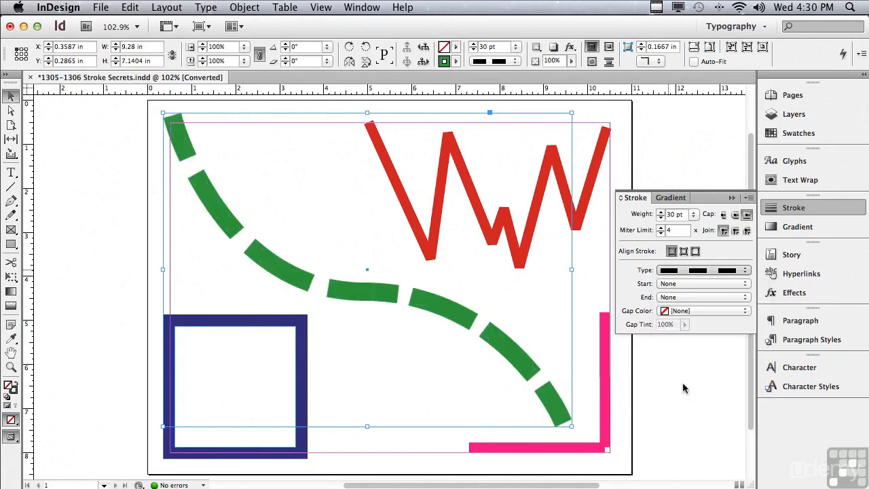
click(667, 270)
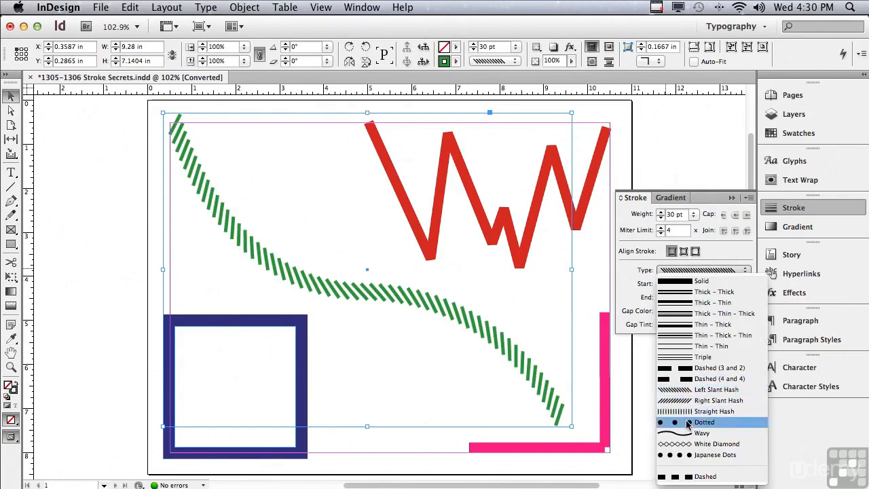
click(688, 422)
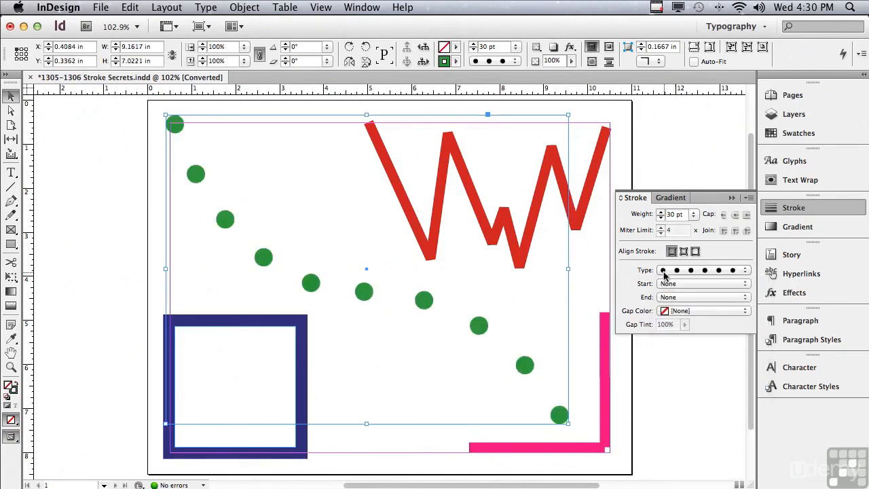
Try the Wavy and White Diamond stroke types on the green curve and restore the Solid type.
click(666, 271)
click(683, 433)
click(673, 272)
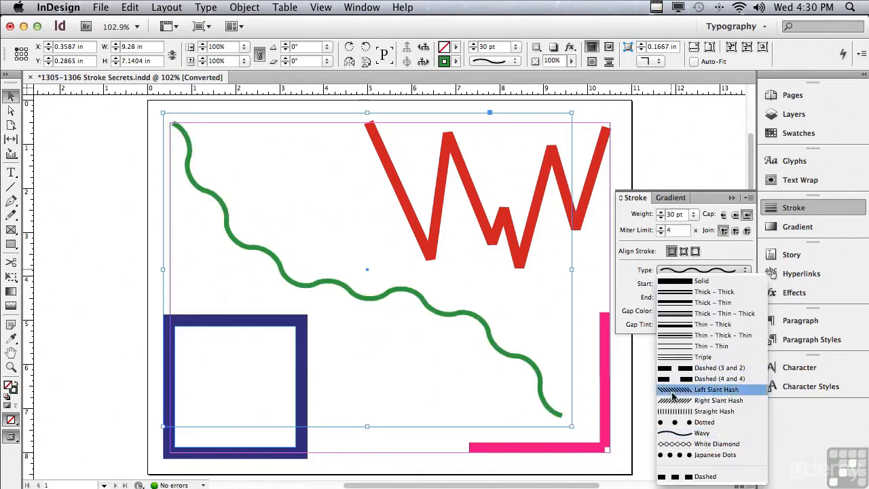
click(672, 444)
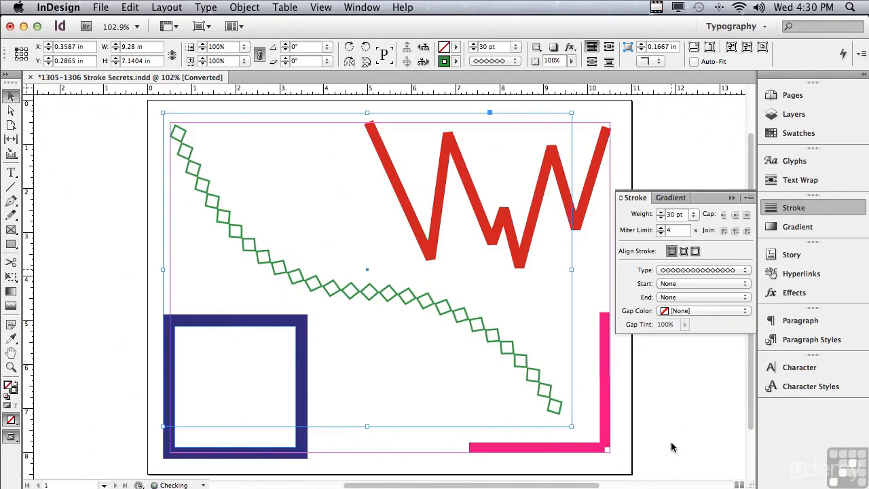
click(670, 271)
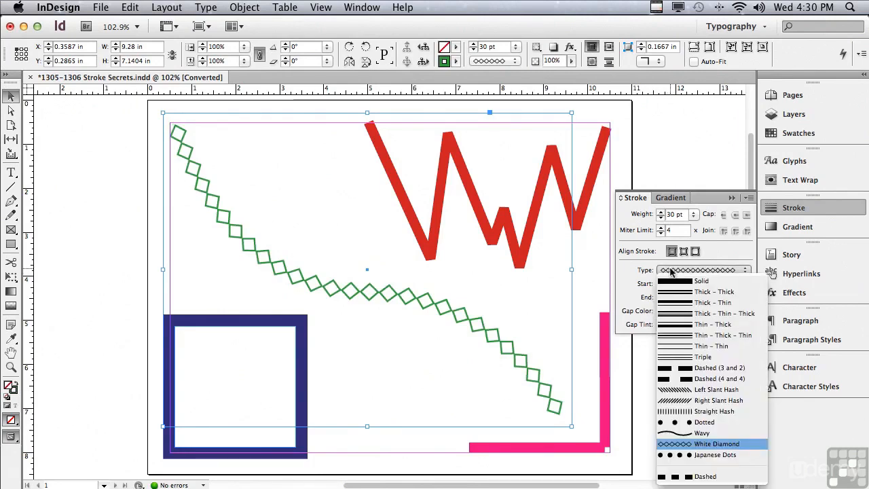
click(668, 280)
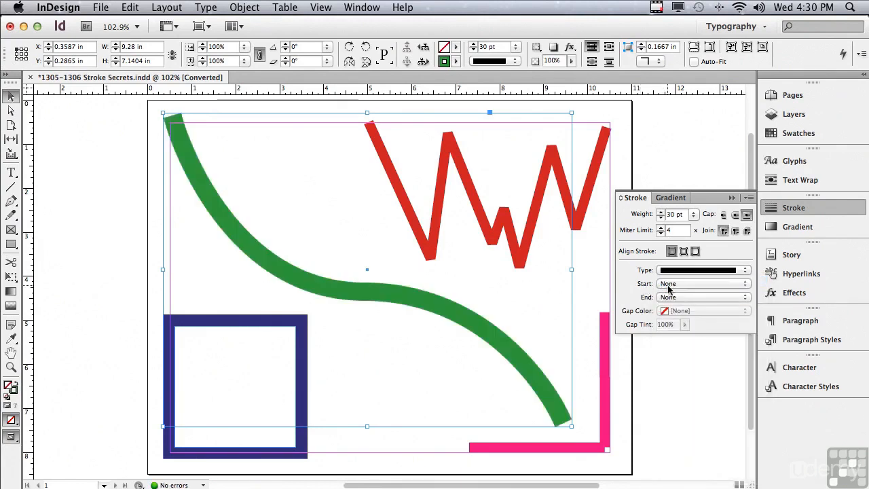
Add a Curved arrowhead to the start of the green curve and set its stroke weight to 10 pt.
click(671, 284)
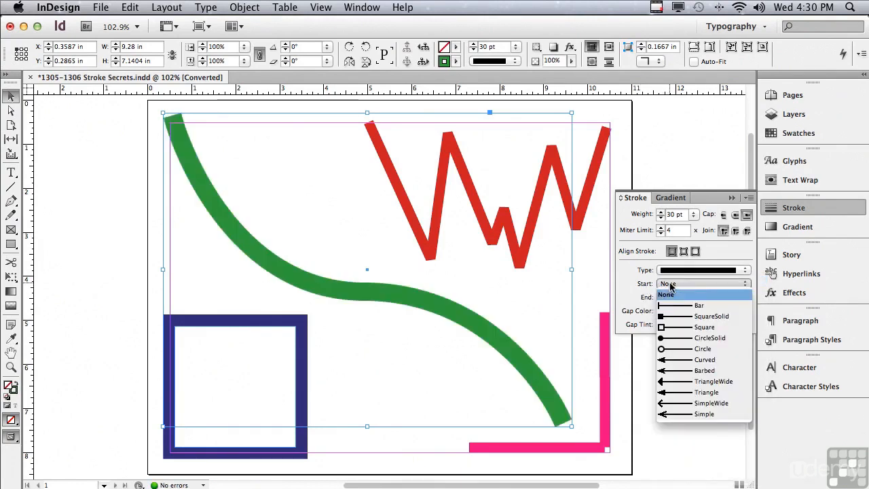
click(676, 360)
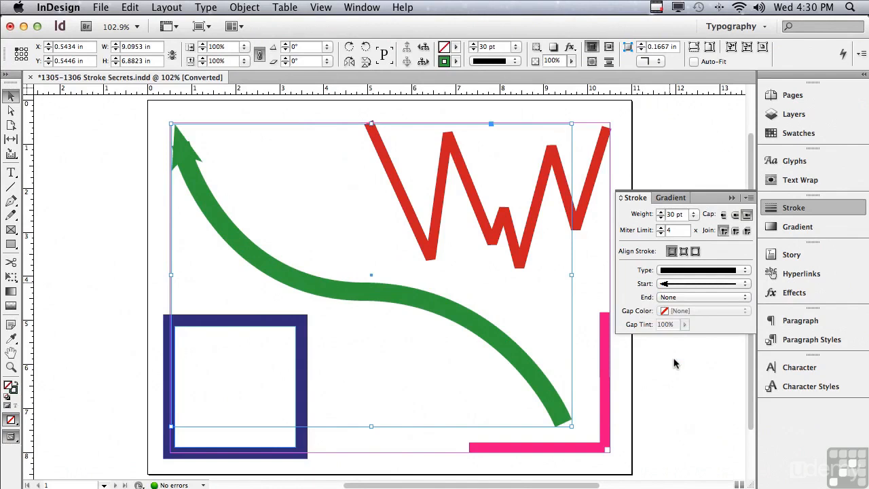
click(693, 217)
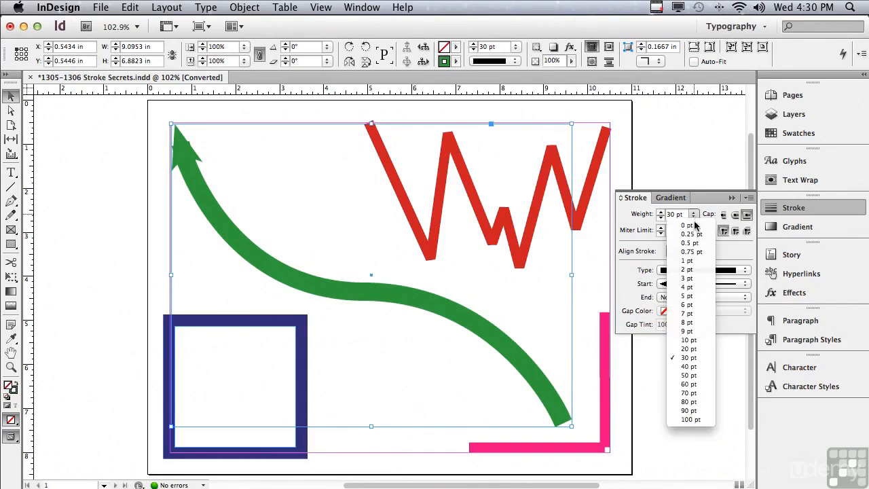
click(701, 340)
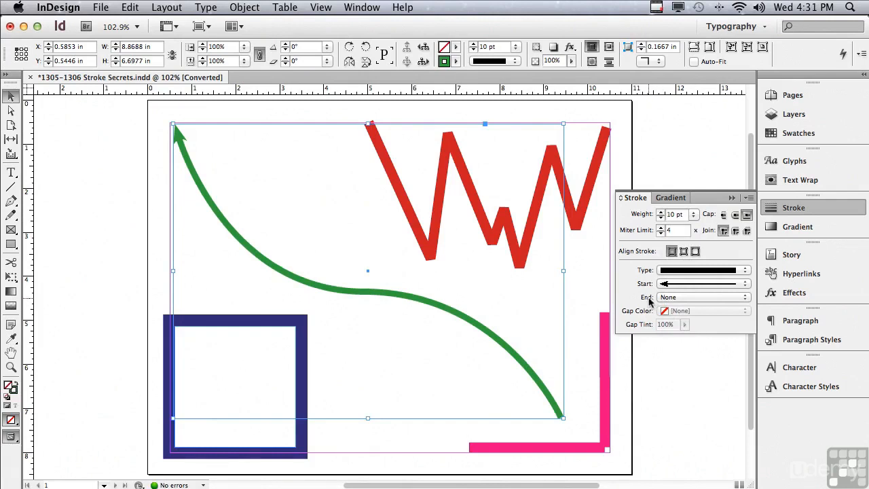
Remove the arrowhead from the start of the green curve by setting its start shape to None.
click(675, 299)
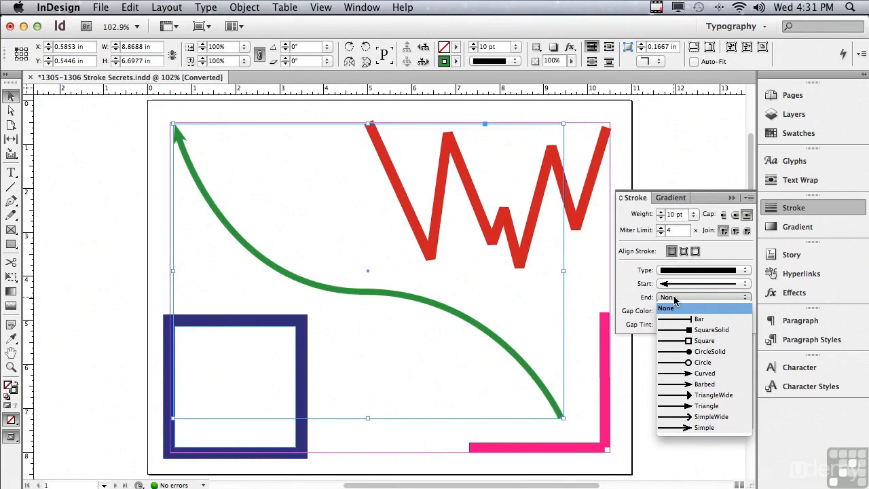
click(642, 298)
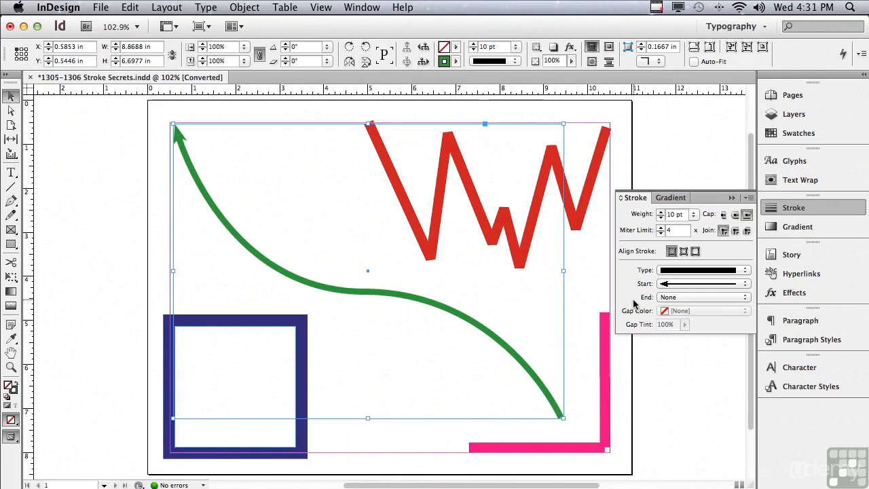
click(663, 286)
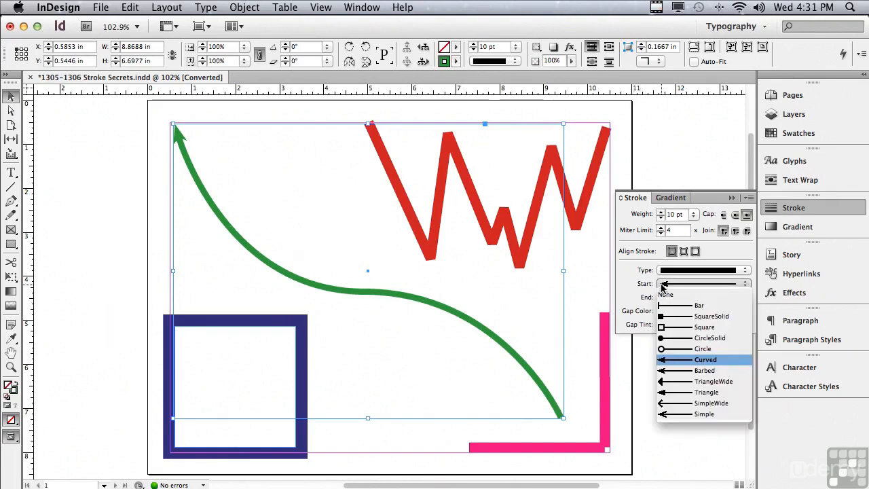
click(665, 294)
Try a Curved arrowhead on the end of the green curve and set the end shape back to None.
click(664, 298)
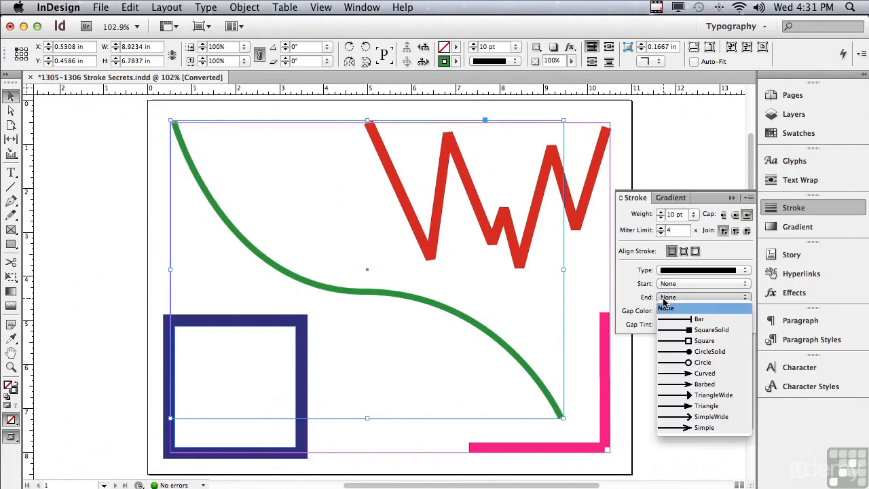
click(672, 373)
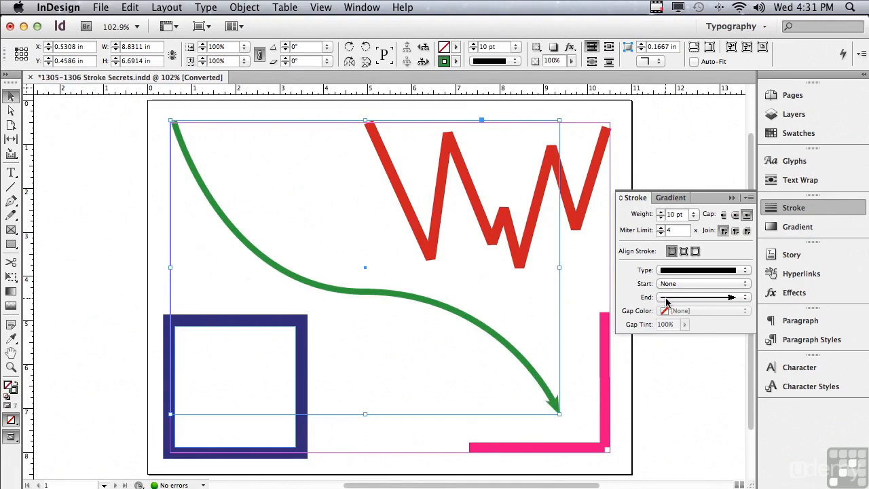
click(664, 299)
click(667, 310)
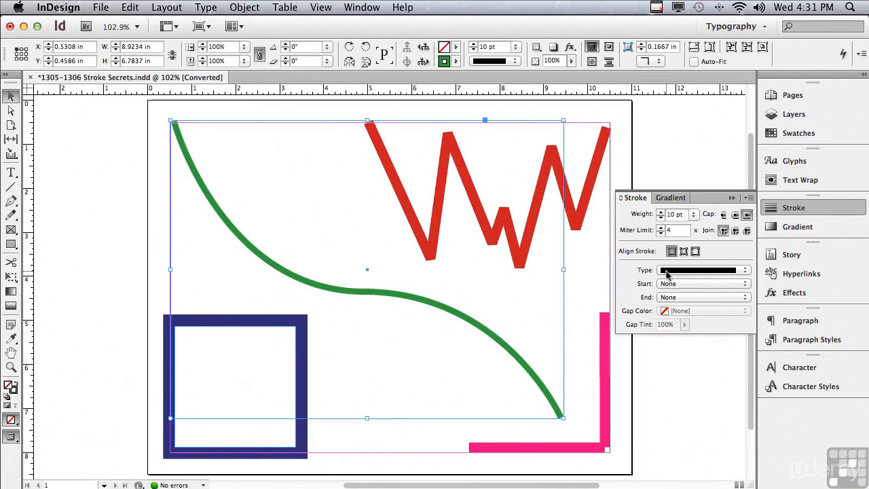
Change the green curve's stroke type to Triple and its weight to 30 pt.
click(668, 272)
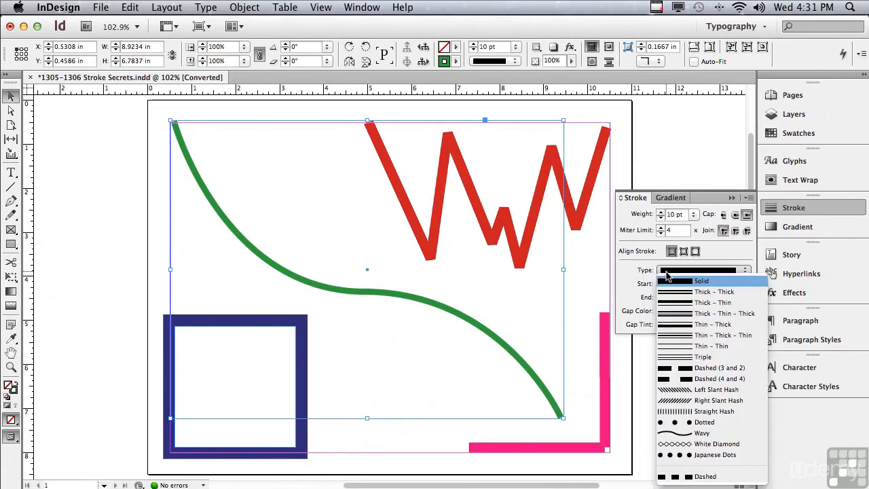
click(668, 357)
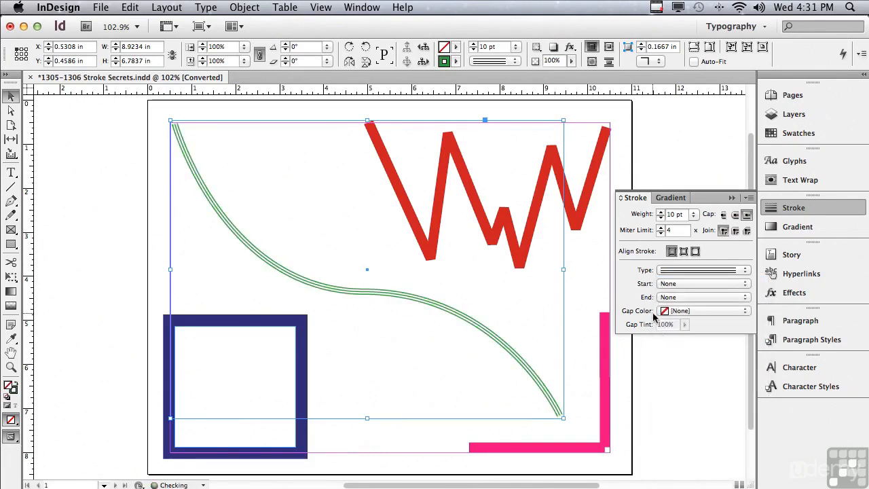
click(693, 216)
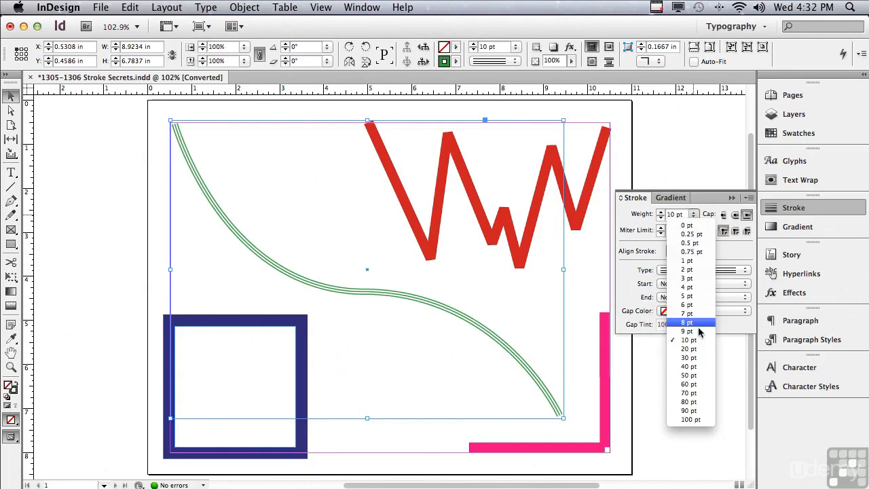
click(697, 358)
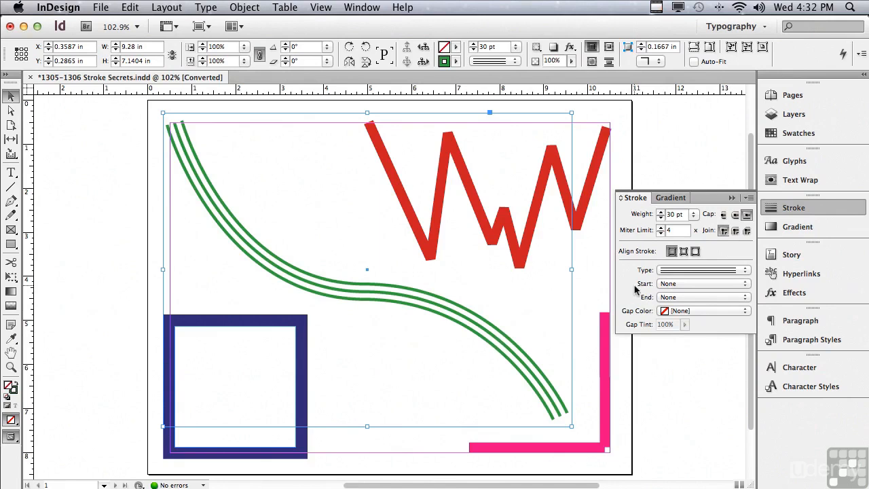
Set the green curve's gap color to C=100 M=0 Y=0 K=0 and give the stroke a butt cap.
click(688, 313)
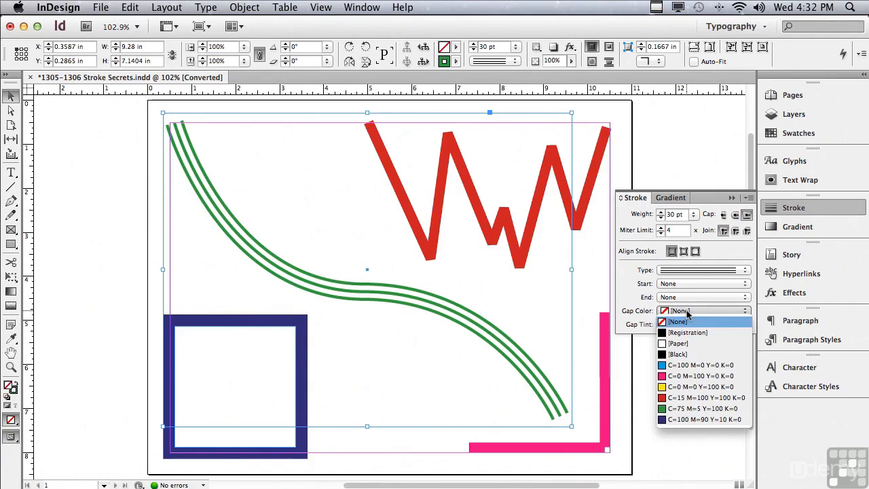
click(681, 367)
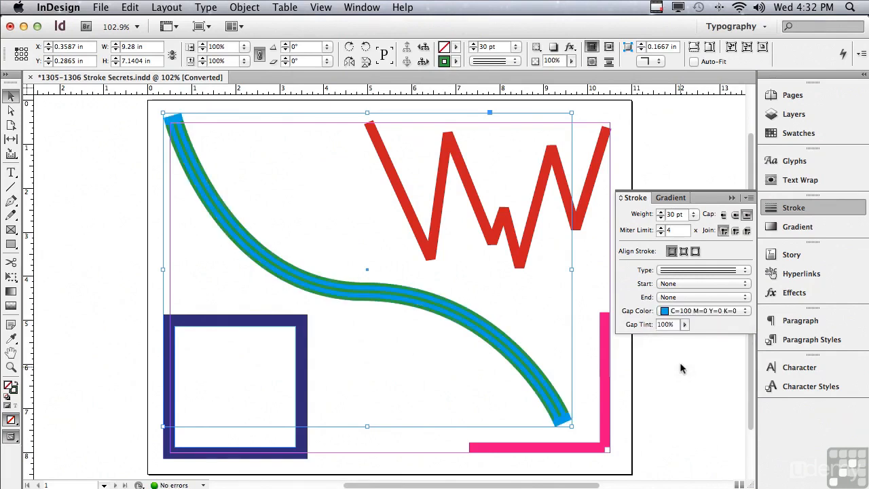
click(725, 215)
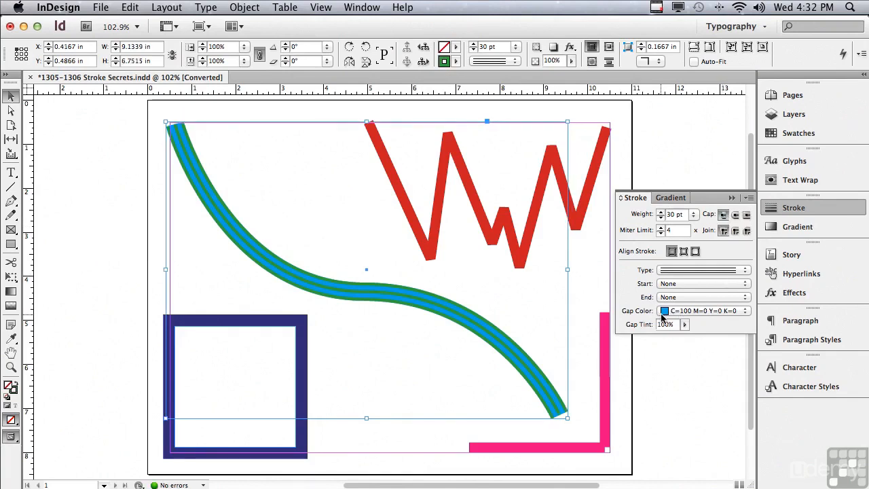
Reduce the gap tint of the green curve's stroke to 50%.
click(685, 325)
drag(681, 336, 649, 339)
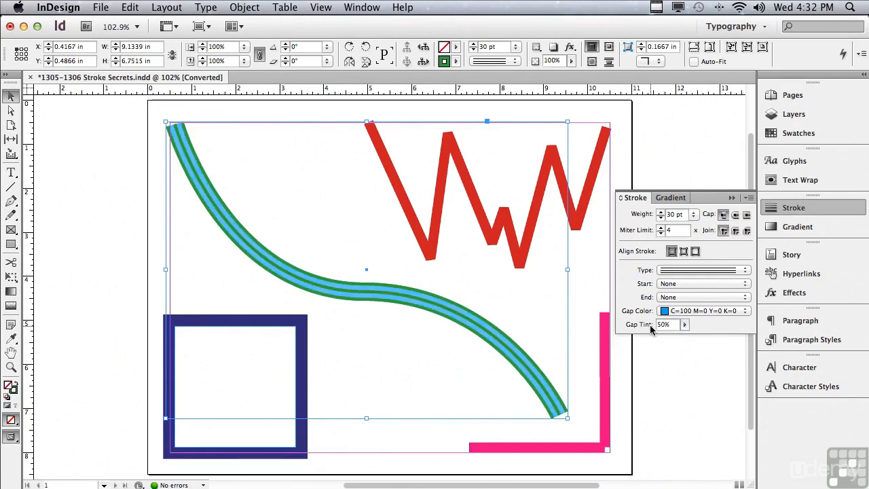